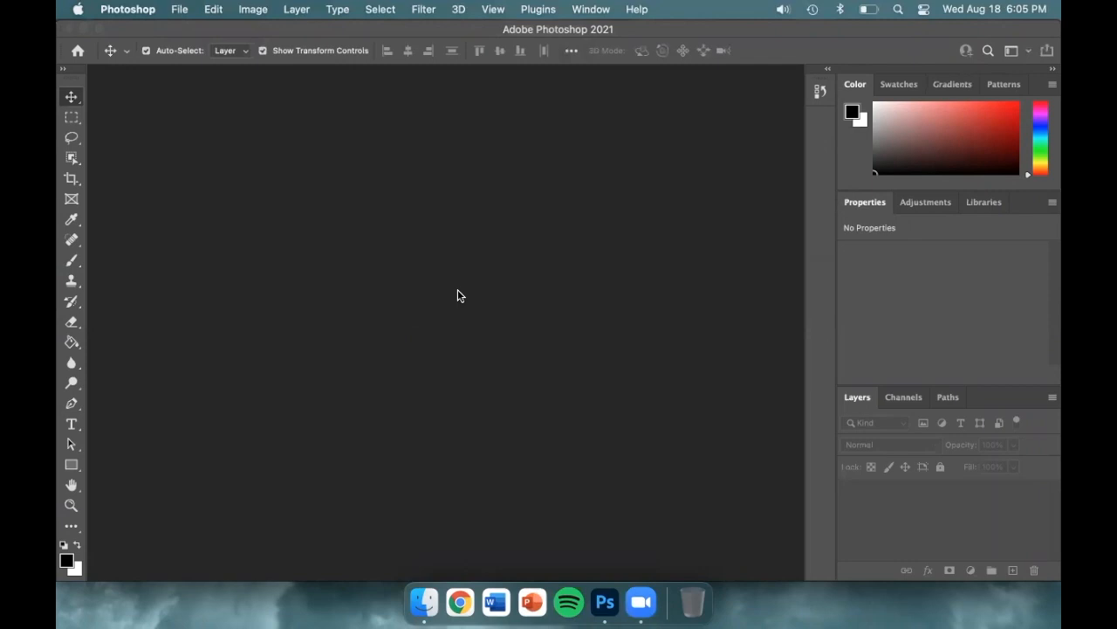
Step: Open the image LastName_001.jpg from the Desktop
{"action": "left_click", "coordinate": [181, 9]}
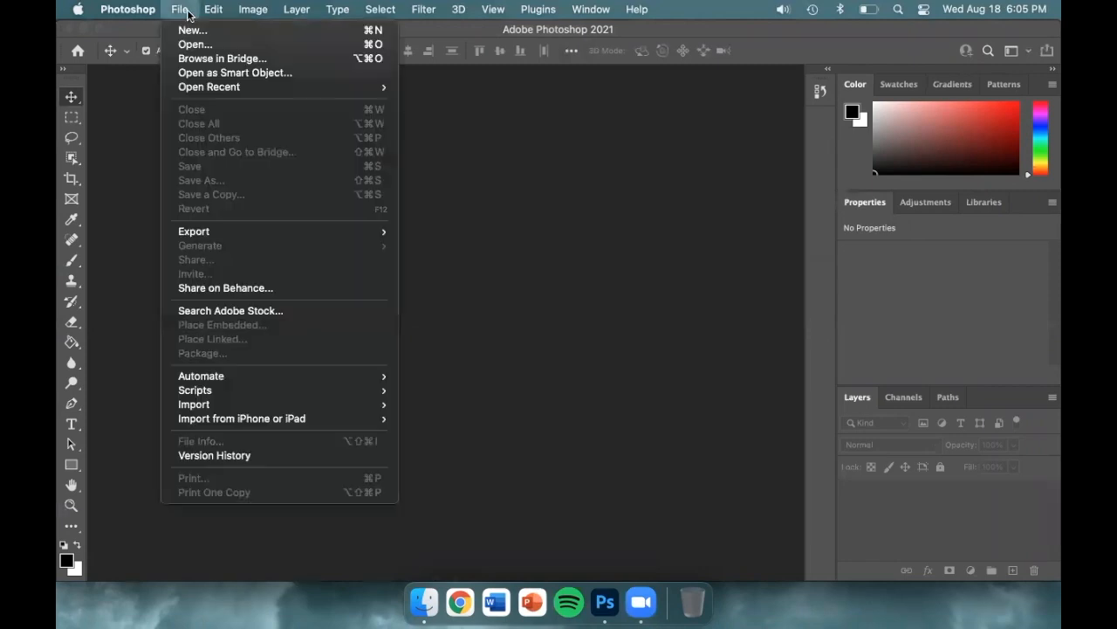
{"action": "left_click", "coordinate": [244, 44]}
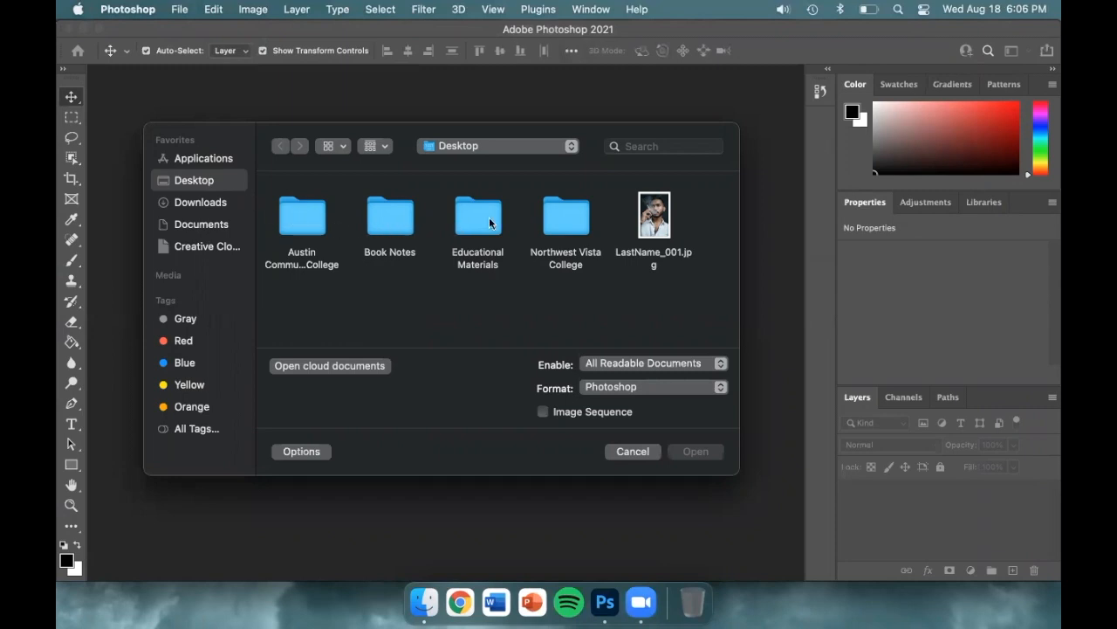
{"action": "left_click", "coordinate": [653, 217]}
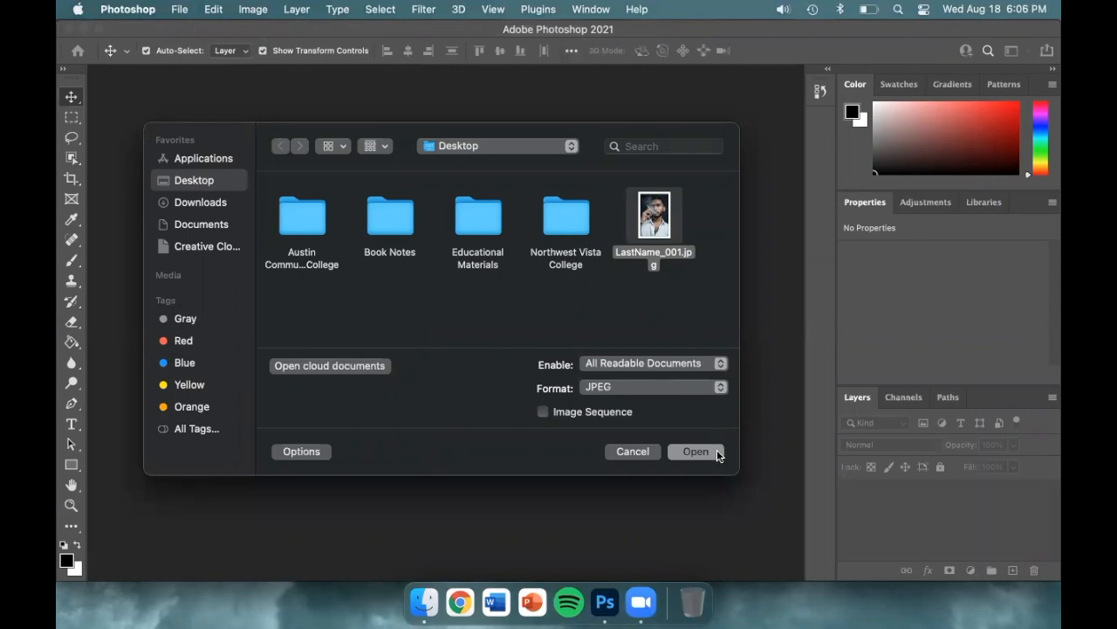
{"action": "left_click", "coordinate": [717, 450]}
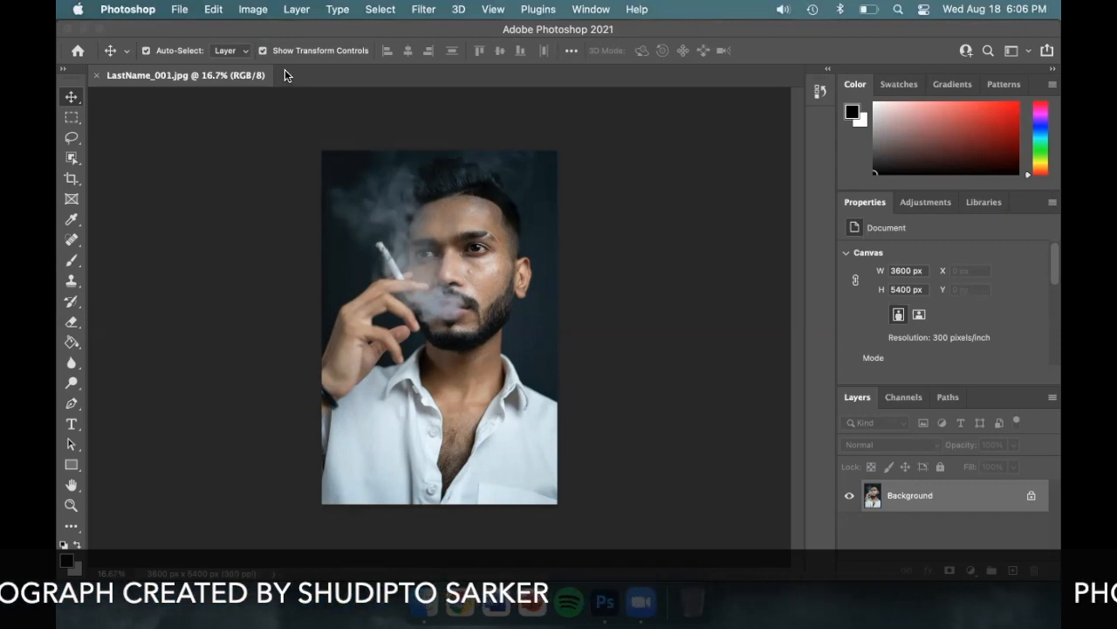
Step: Zoom in on the portrait and back out until the whole photo fits in the window
{"action": "key", "text": "super"}
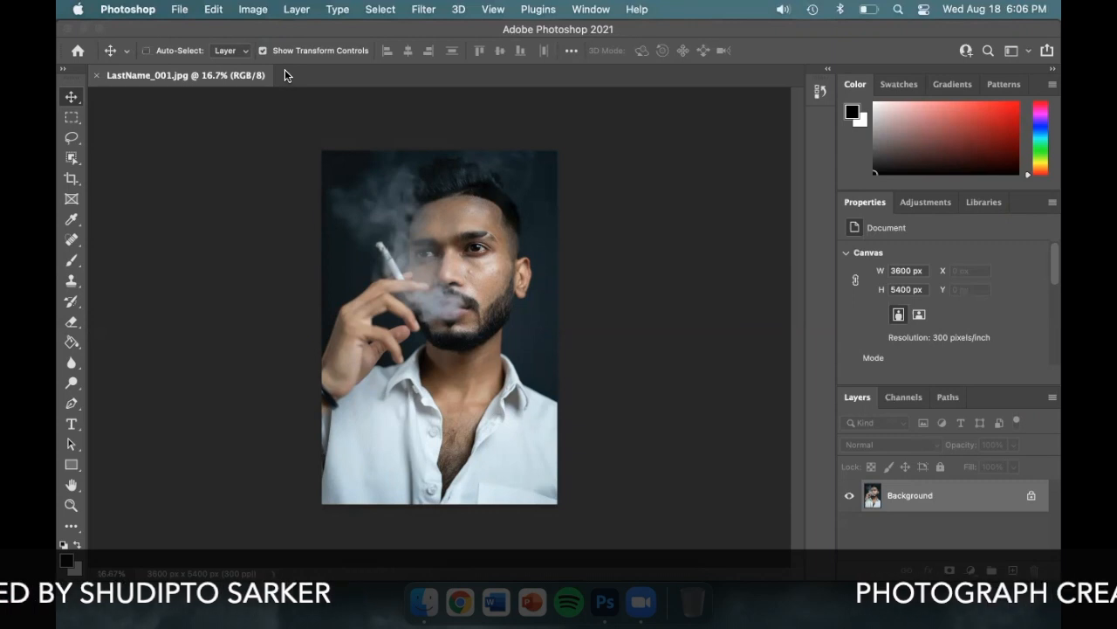
{"action": "key", "text": "super+plus"}
{"action": "key", "text": "super+plus"}
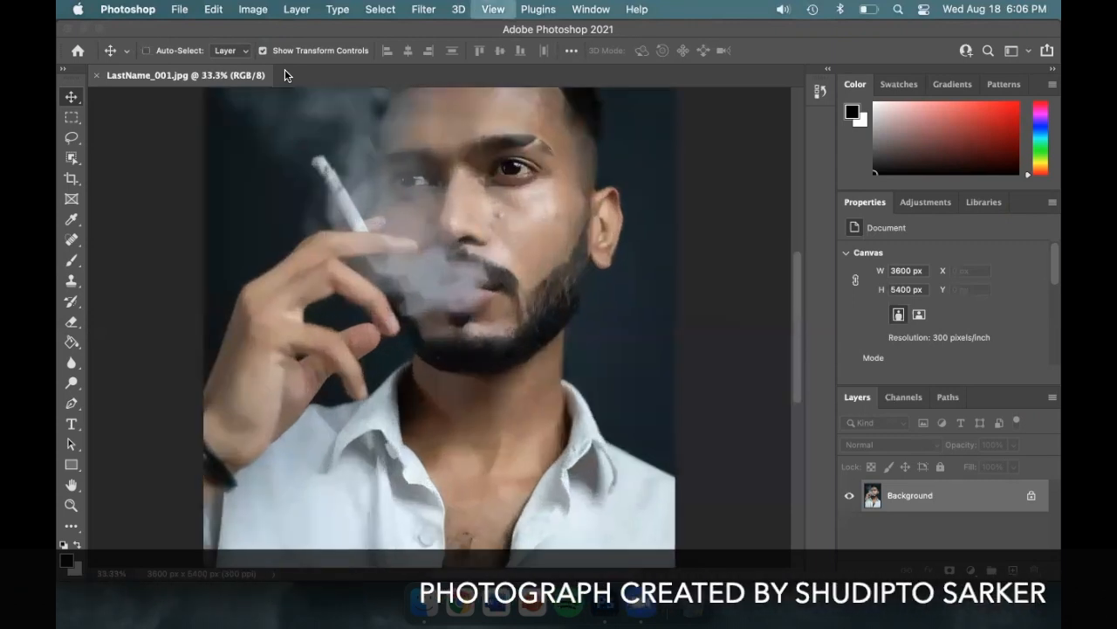
{"action": "key", "text": "super+plus"}
{"action": "key", "text": "super+minus"}
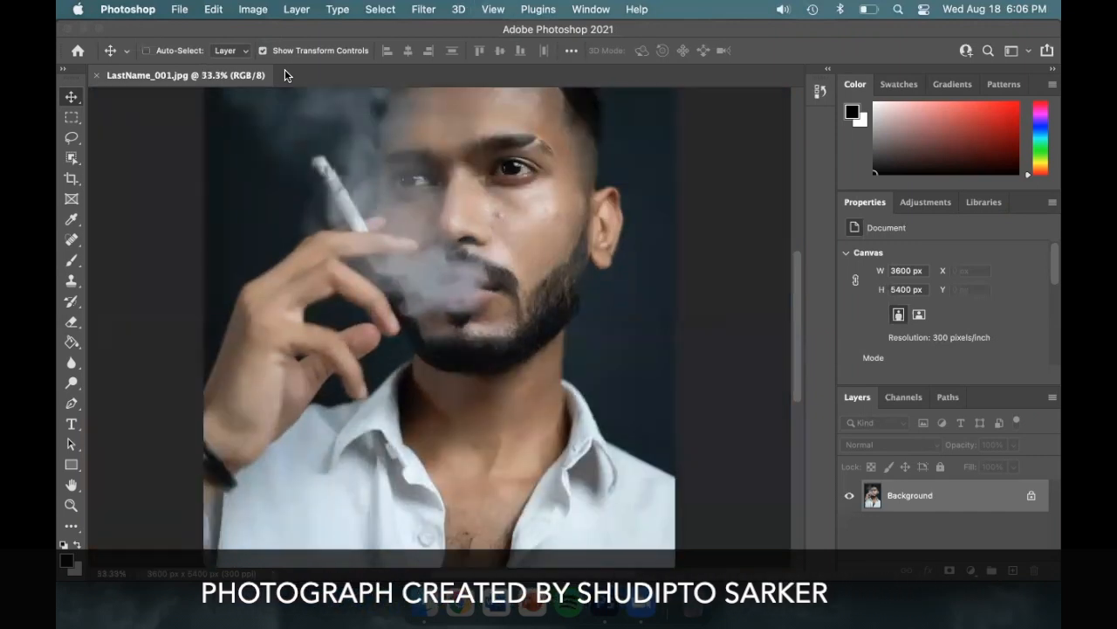
{"action": "key", "text": "super+minus"}
{"action": "key", "text": "super+minus"}
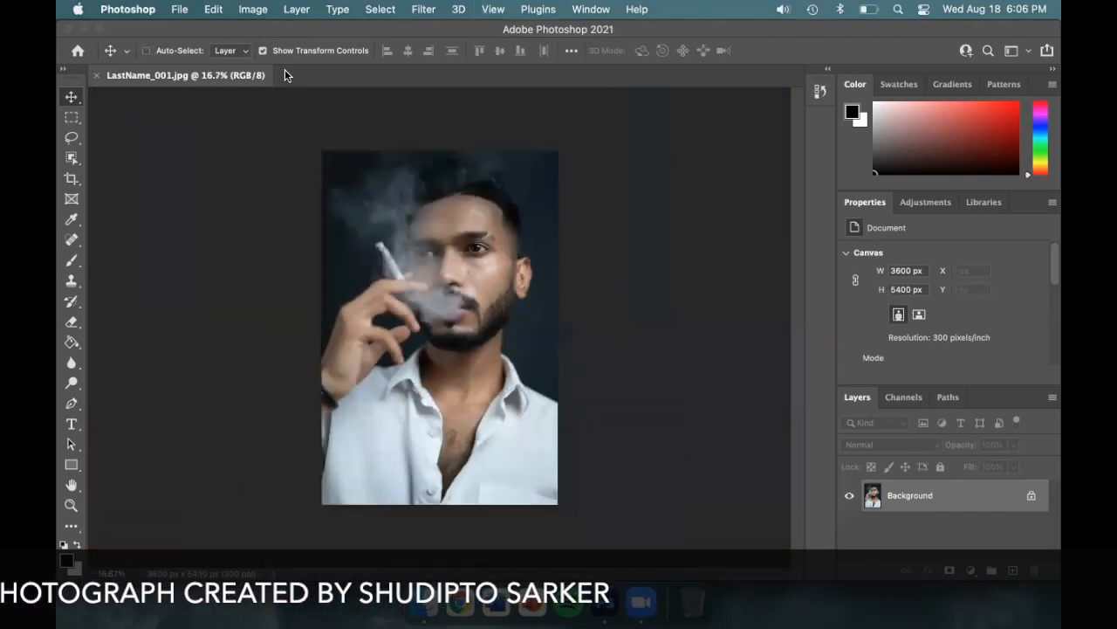
Step: Magnify the portrait to 100% and scroll down to inspect the shirt collar and neck area
{"action": "key", "text": "super+plus"}
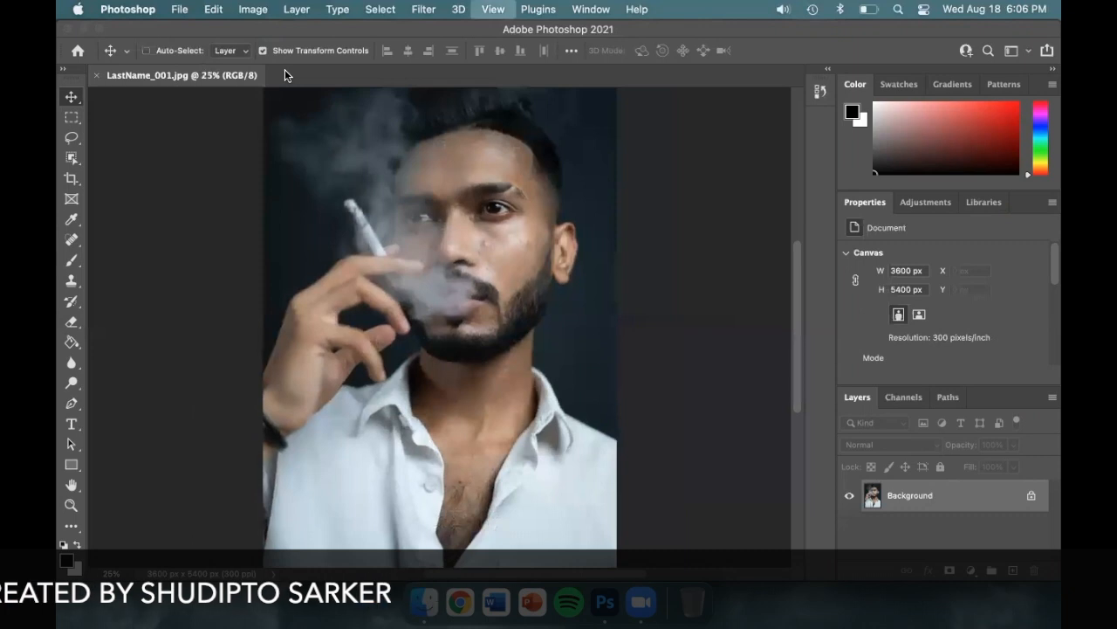
{"action": "key", "text": "super+plus"}
{"action": "key", "text": "super+plus"}
{"action": "key", "text": "super+plus"}
{"action": "key", "text": "super+plus"}
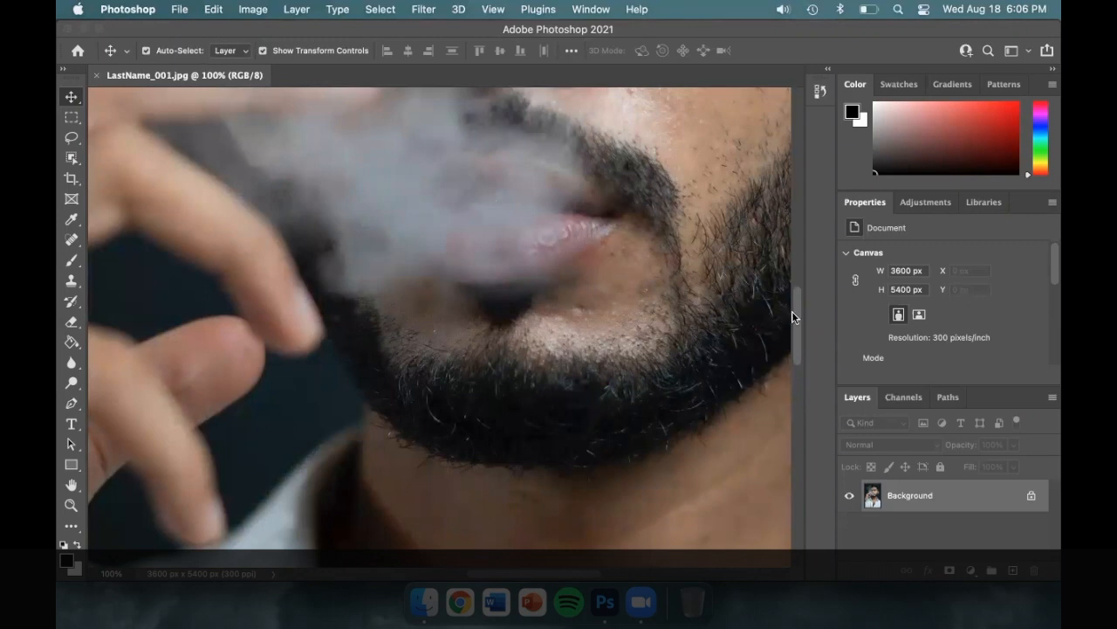
{"action": "left_click_drag", "start_coordinate": [796, 319], "coordinate": [795, 383]}
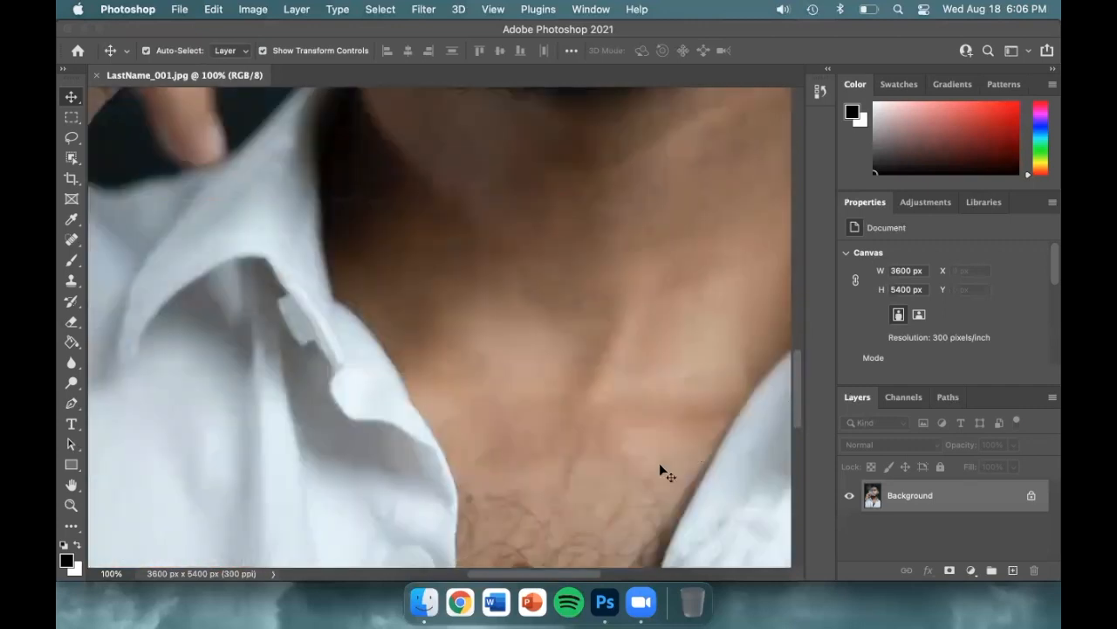
{"action": "mouse_move", "coordinate": [522, 572]}
{"action": "left_mouse_down"}
{"action": "mouse_move", "coordinate": [629, 573]}
{"action": "mouse_move", "coordinate": [410, 574]}
{"action": "mouse_move", "coordinate": [524, 579]}
{"action": "left_mouse_up"}
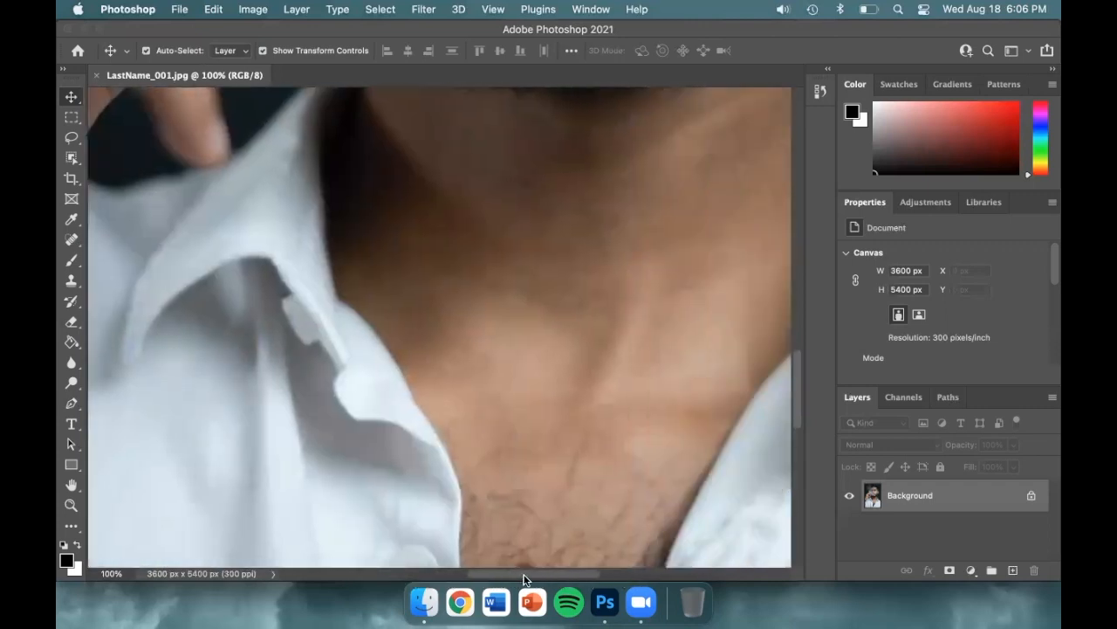
Step: Pan around the portrait at 100% with the Hand tool to examine the beard, face and eyes
{"action": "left_click", "coordinate": [71, 485]}
{"action": "left_click_drag", "start_coordinate": [442, 227], "coordinate": [327, 445]}
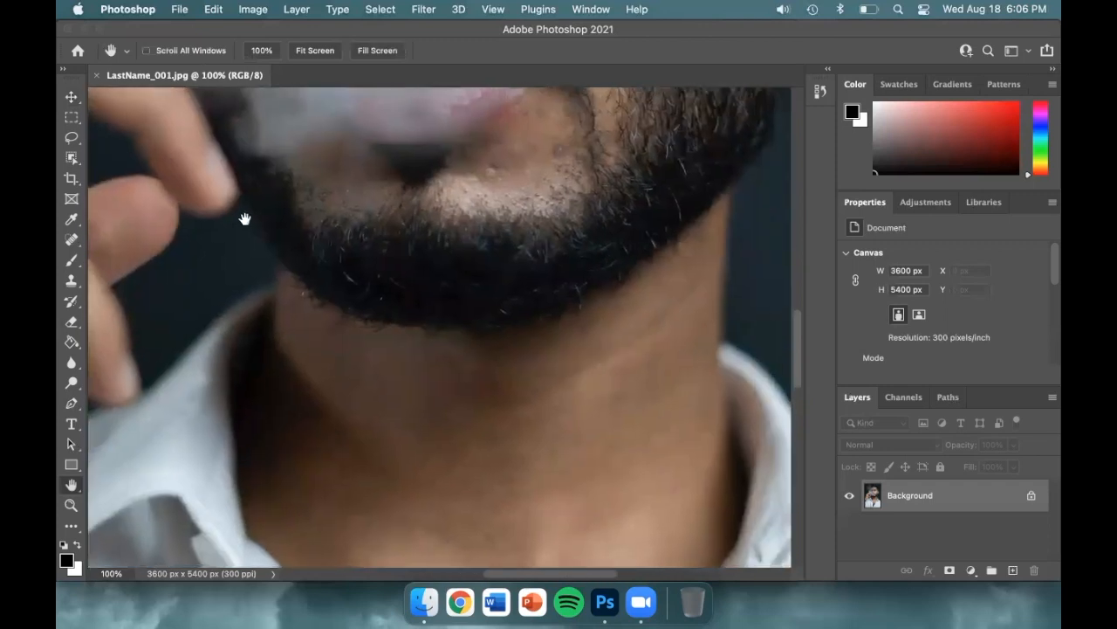
{"action": "left_click_drag", "start_coordinate": [244, 219], "coordinate": [501, 429]}
{"action": "left_click_drag", "start_coordinate": [559, 203], "coordinate": [322, 361]}
{"action": "left_click_drag", "start_coordinate": [546, 116], "coordinate": [525, 345]}
{"action": "left_click_drag", "start_coordinate": [280, 214], "coordinate": [582, 181]}
{"action": "left_click_drag", "start_coordinate": [606, 404], "coordinate": [363, 217]}
{"action": "left_click_drag", "start_coordinate": [435, 425], "coordinate": [368, 289]}
{"action": "left_click_drag", "start_coordinate": [691, 307], "coordinate": [582, 476]}
{"action": "left_click_drag", "start_coordinate": [359, 379], "coordinate": [535, 475]}
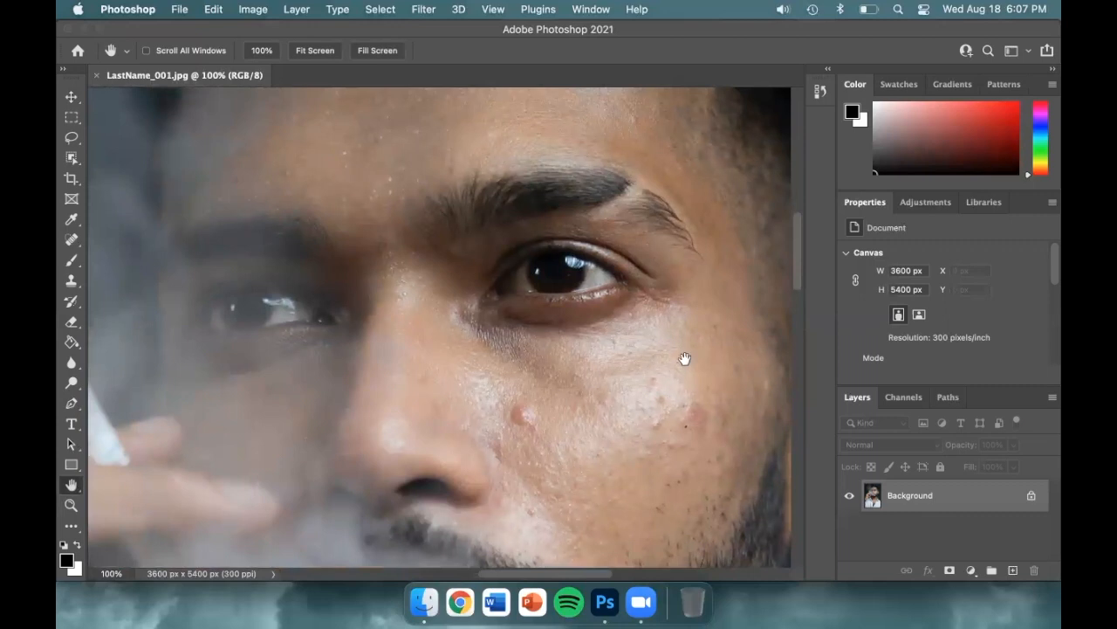
Step: Zoom back out to 16.7% to view the whole portrait and return to the Move tool
{"action": "key", "text": "super+minus"}
{"action": "key", "text": "super+minus"}
{"action": "key", "text": "super+minus"}
{"action": "key", "text": "super+minus"}
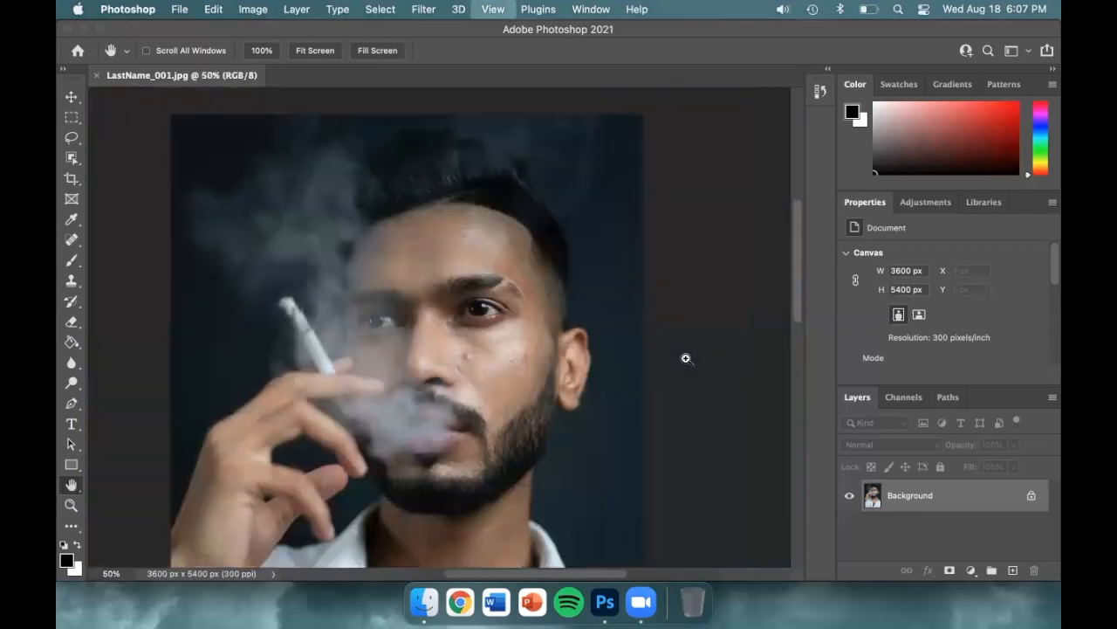
{"action": "key", "text": "super+minus"}
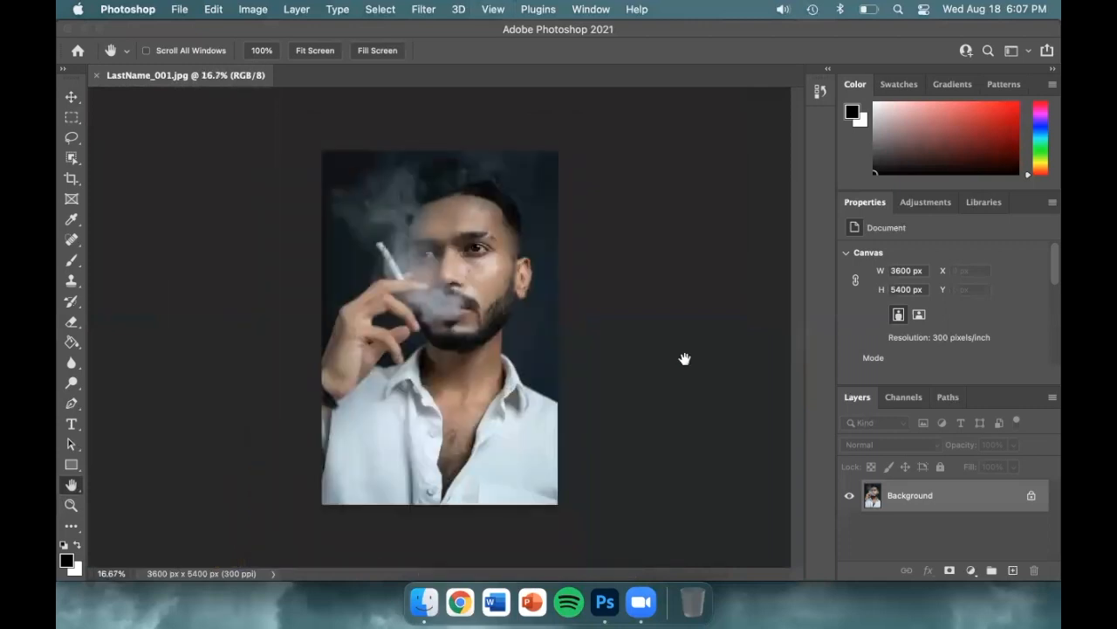
{"action": "key", "text": "v"}
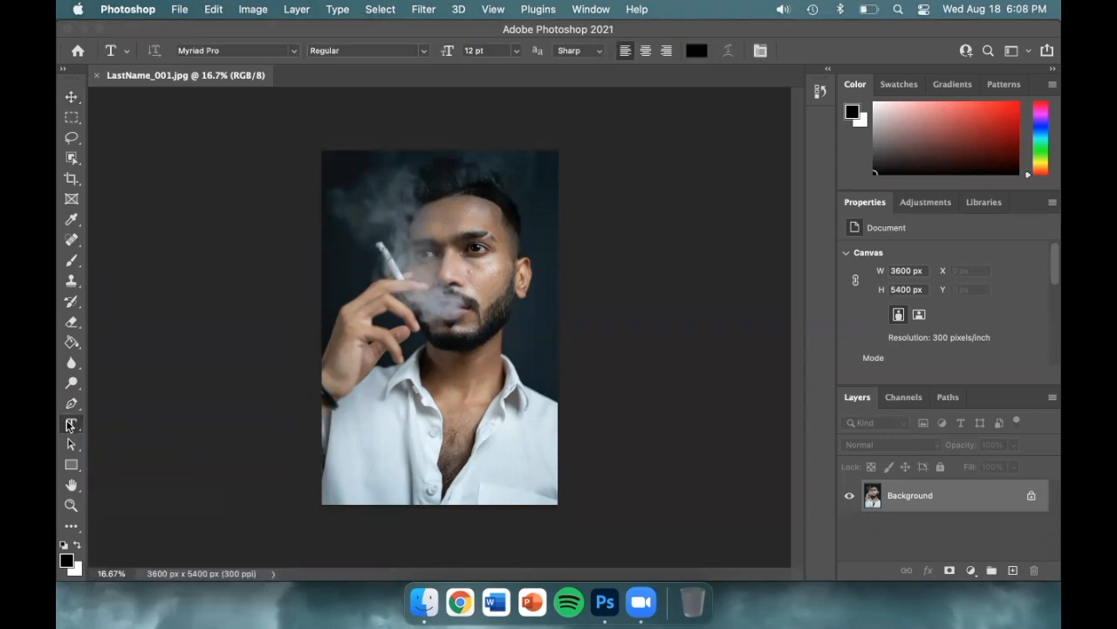
Step: Look through the Type tool variants and the available fonts, and return to the Move tool
{"action": "right_click", "coordinate": [71, 424]}
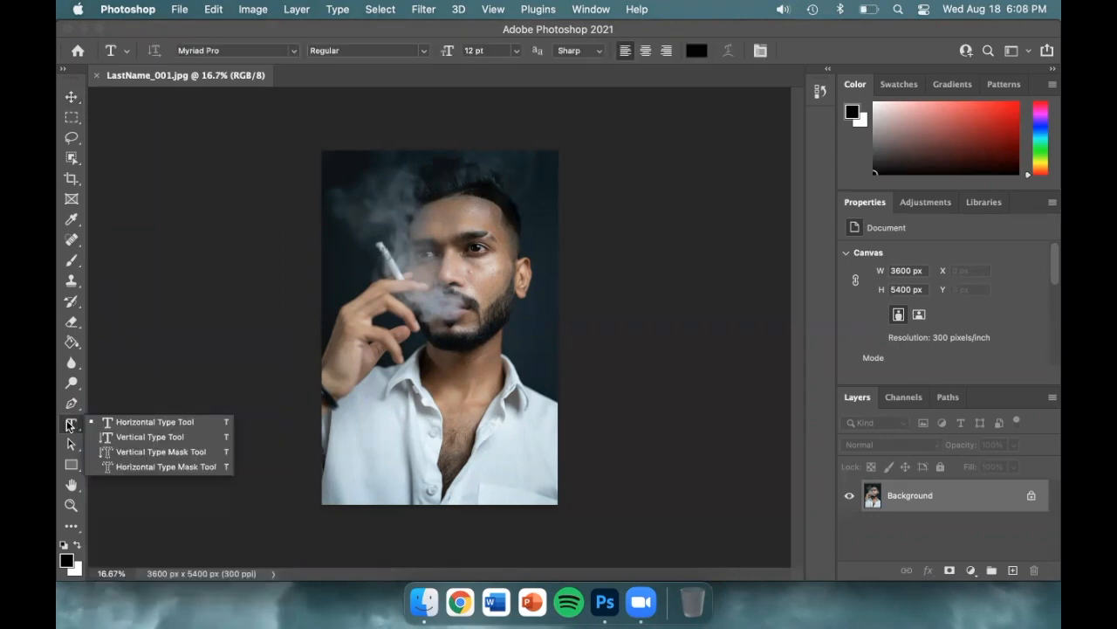
{"action": "left_click", "coordinate": [129, 465]}
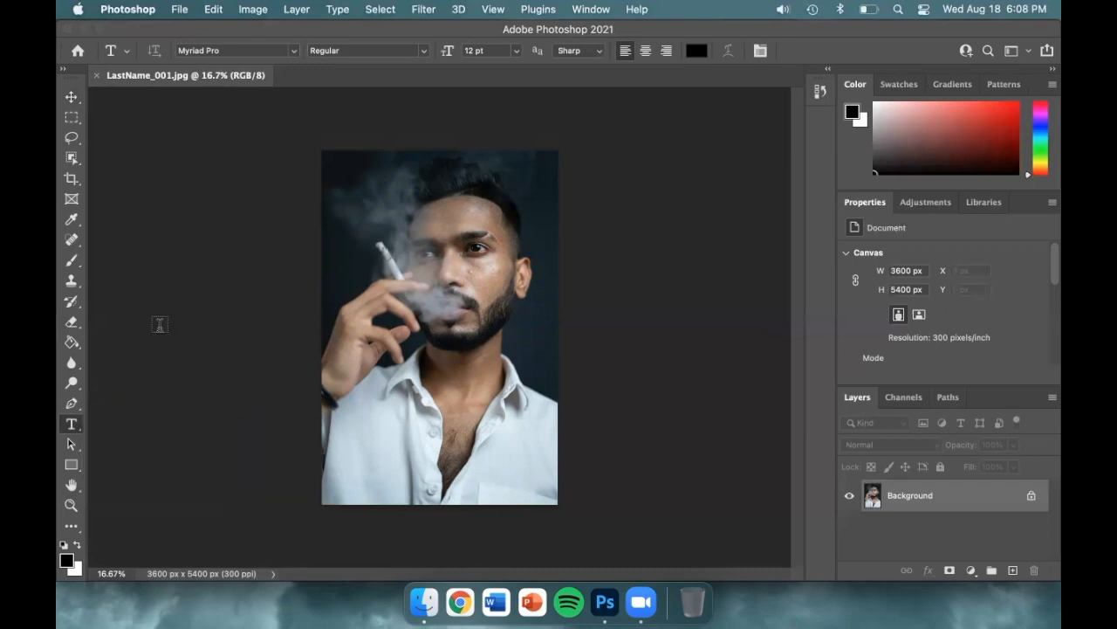
{"action": "left_click", "coordinate": [293, 53]}
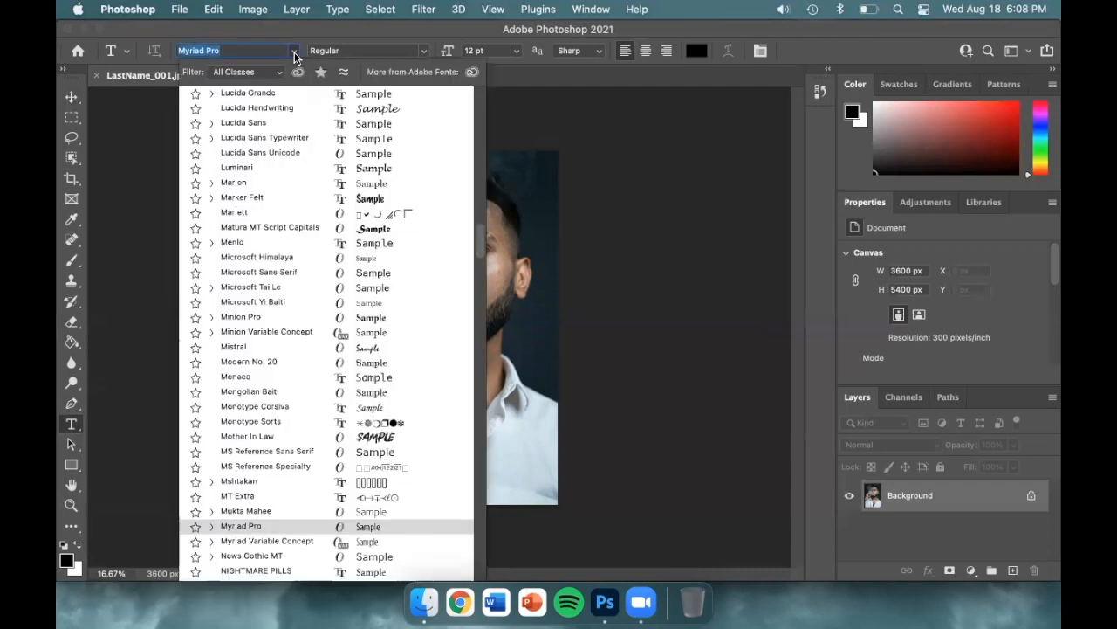
{"action": "left_click", "coordinate": [294, 54]}
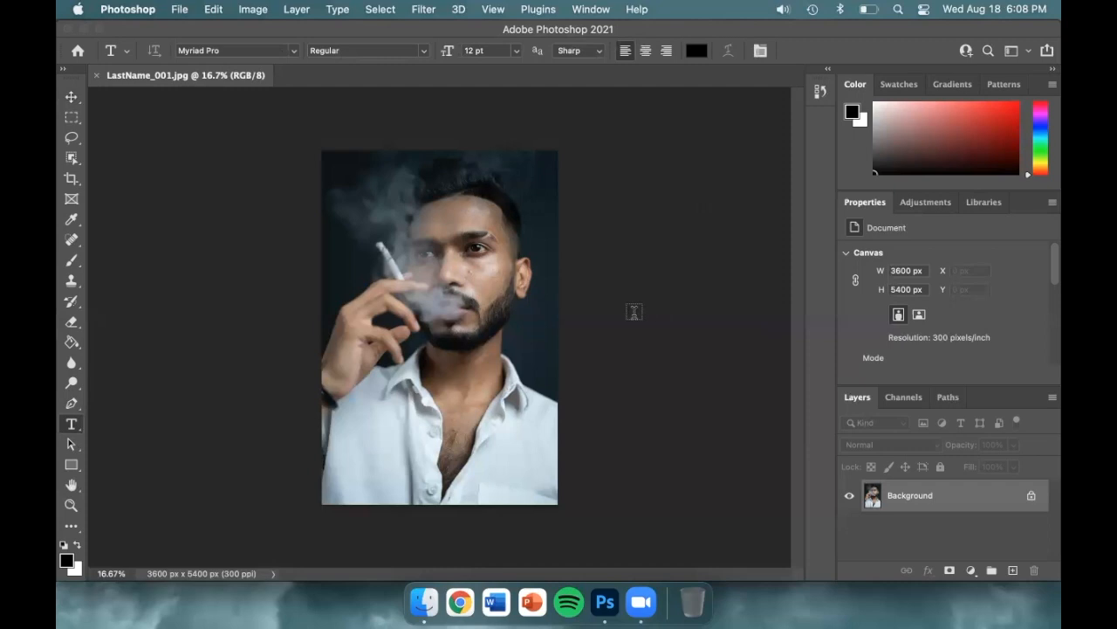
{"action": "key", "text": "v"}
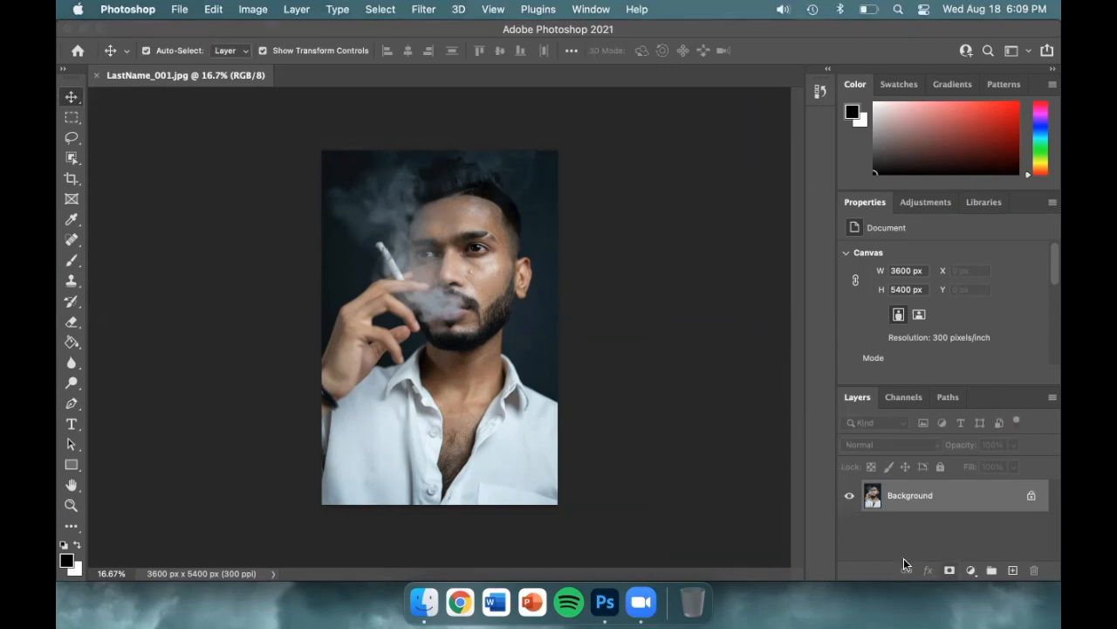
Step: Undock the Layers, Adjustments, Libraries and Swatches panels so that they float over the canvas
{"action": "left_click_drag", "start_coordinate": [855, 398], "coordinate": [579, 367]}
{"action": "left_click_drag", "start_coordinate": [649, 165], "coordinate": [591, 127]}
{"action": "left_click_drag", "start_coordinate": [920, 202], "coordinate": [190, 353]}
{"action": "left_click", "coordinate": [900, 84]}
{"action": "left_click_drag", "start_coordinate": [900, 84], "coordinate": [192, 150]}
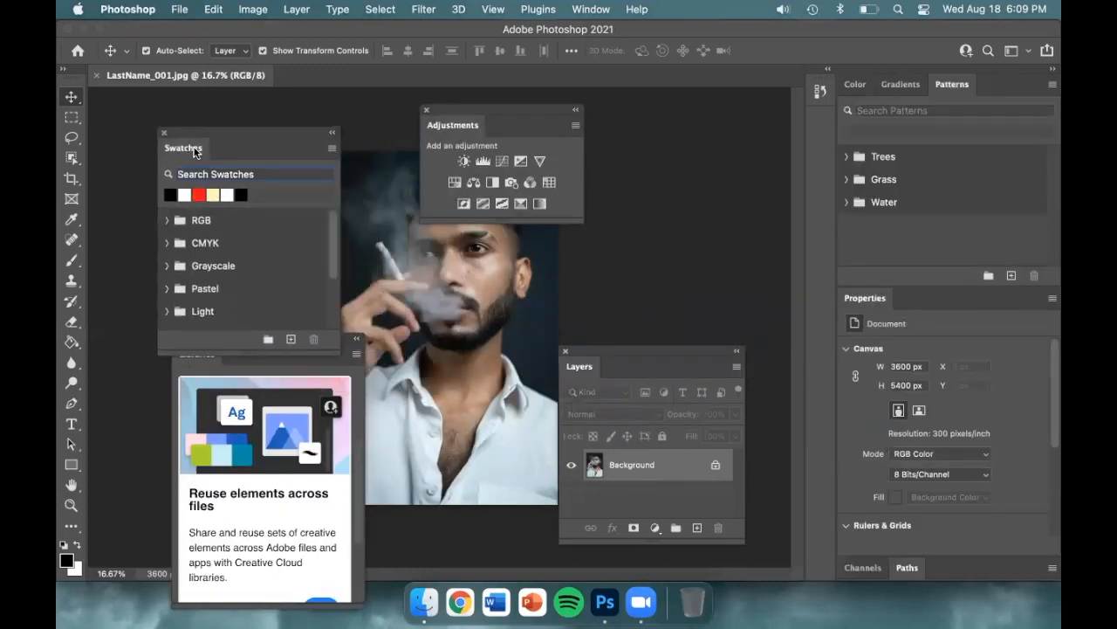
Step: Reset the Essentials workspace to its default panel layout
{"action": "left_click", "coordinate": [594, 9]}
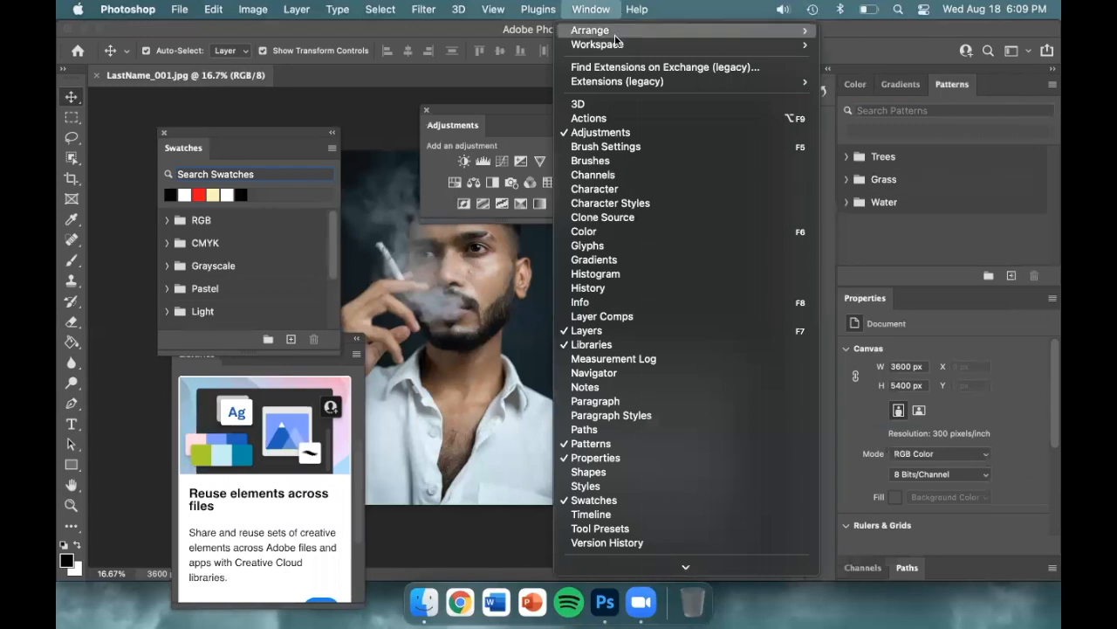
{"action": "mouse_move", "coordinate": [643, 44]}
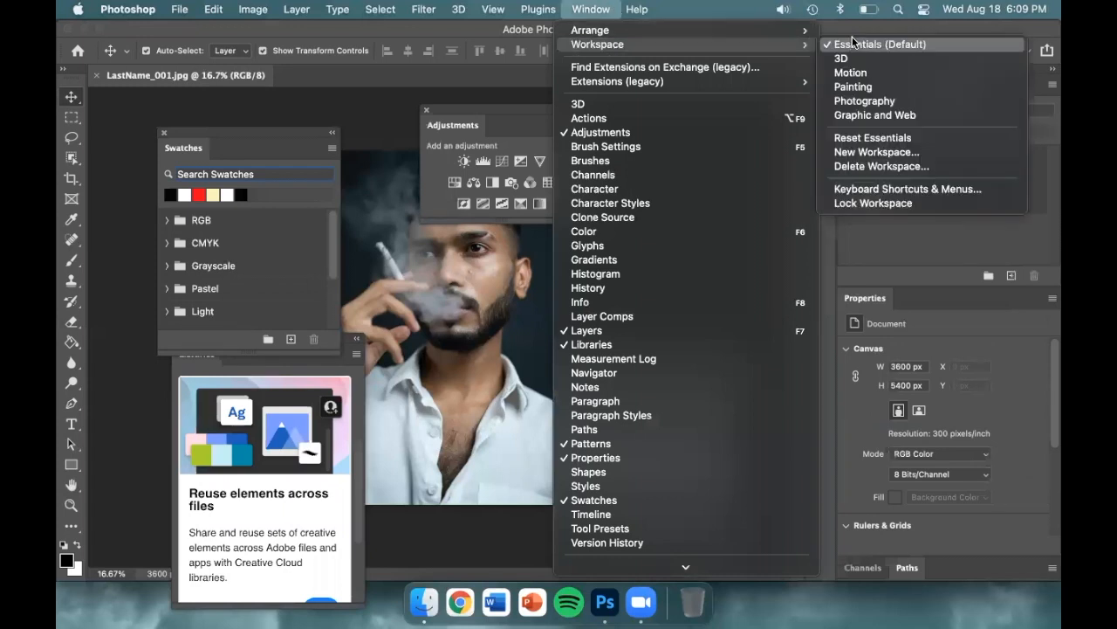
{"action": "left_click", "coordinate": [956, 138]}
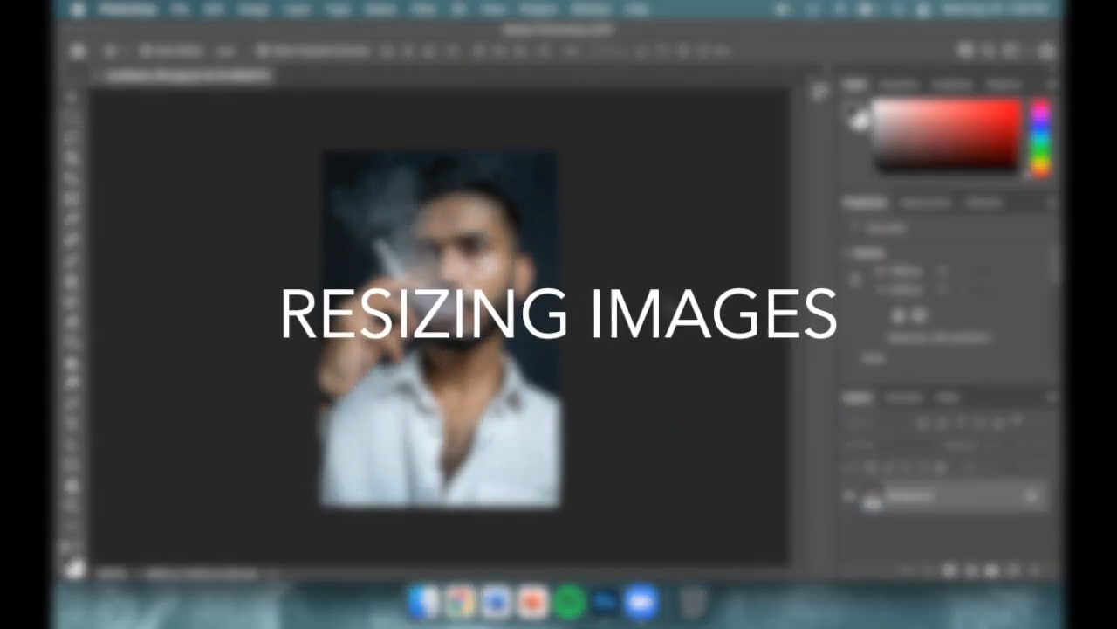
{"action": "left_click", "coordinate": [182, 10]}
{"action": "mouse_move", "coordinate": [260, 10]}
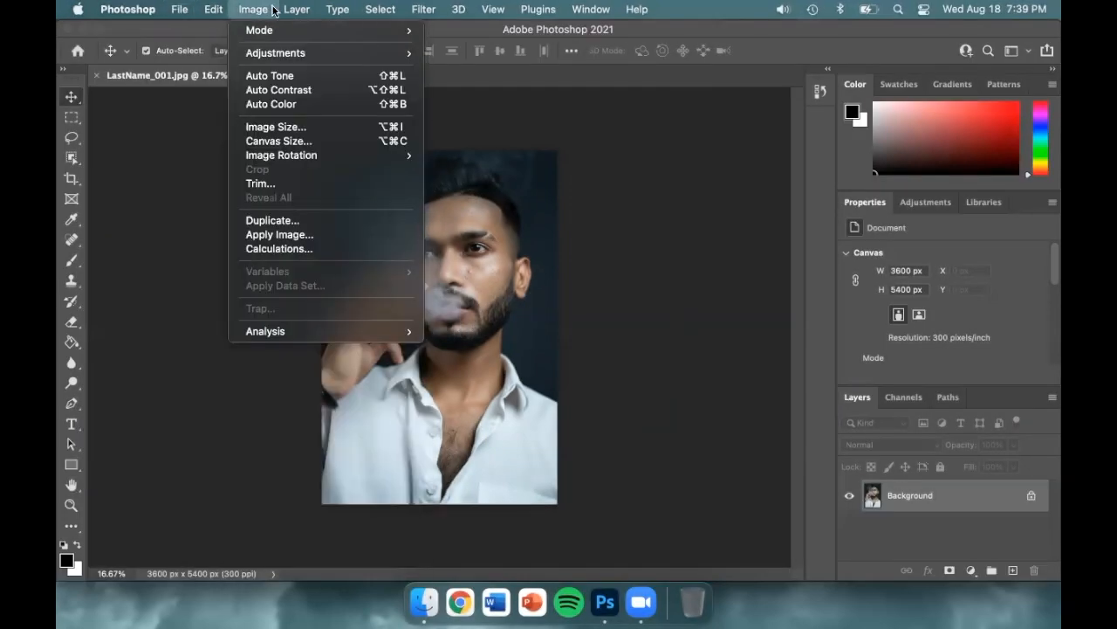
{"action": "mouse_move", "coordinate": [434, 10]}
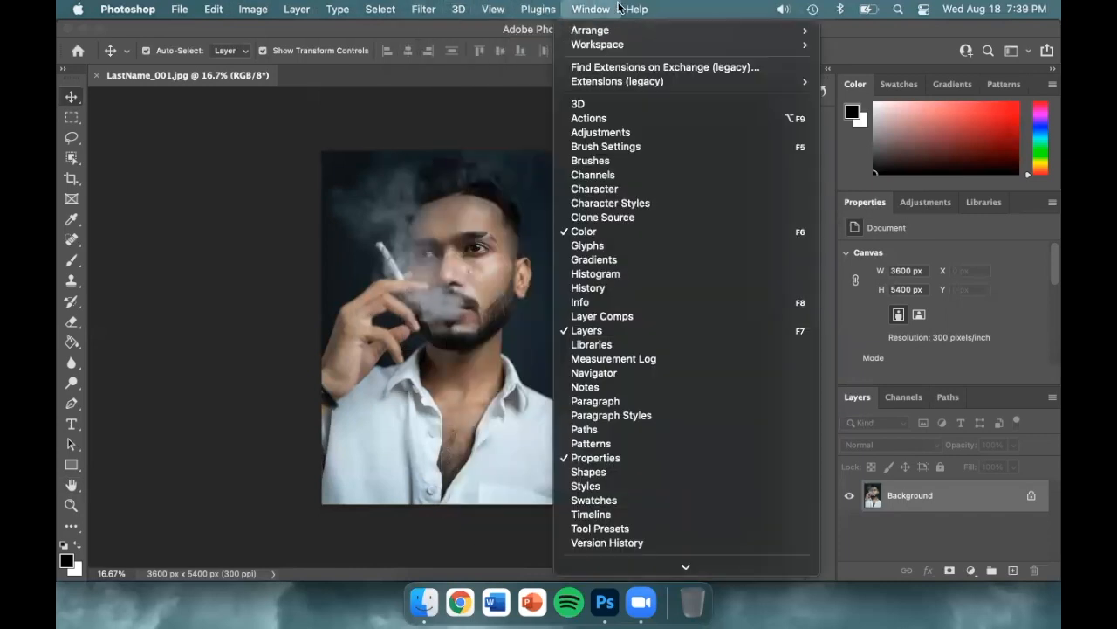
{"action": "left_click", "coordinate": [651, 9]}
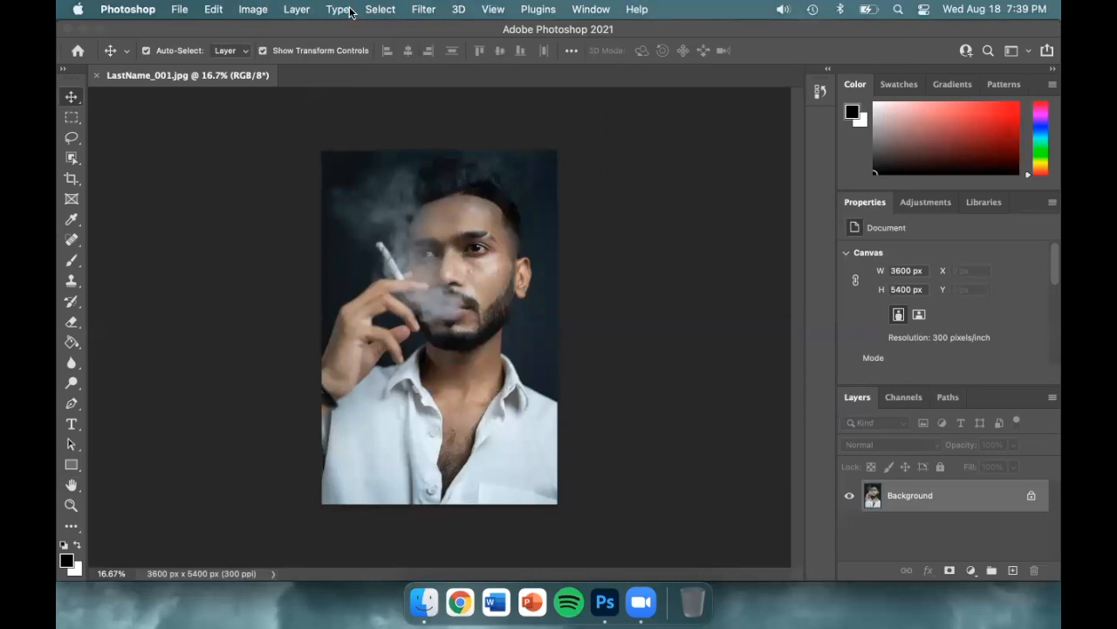
Step: Open the image size settings and view the dimensions in pixels before returning the units to inches
{"action": "left_click", "coordinate": [255, 9]}
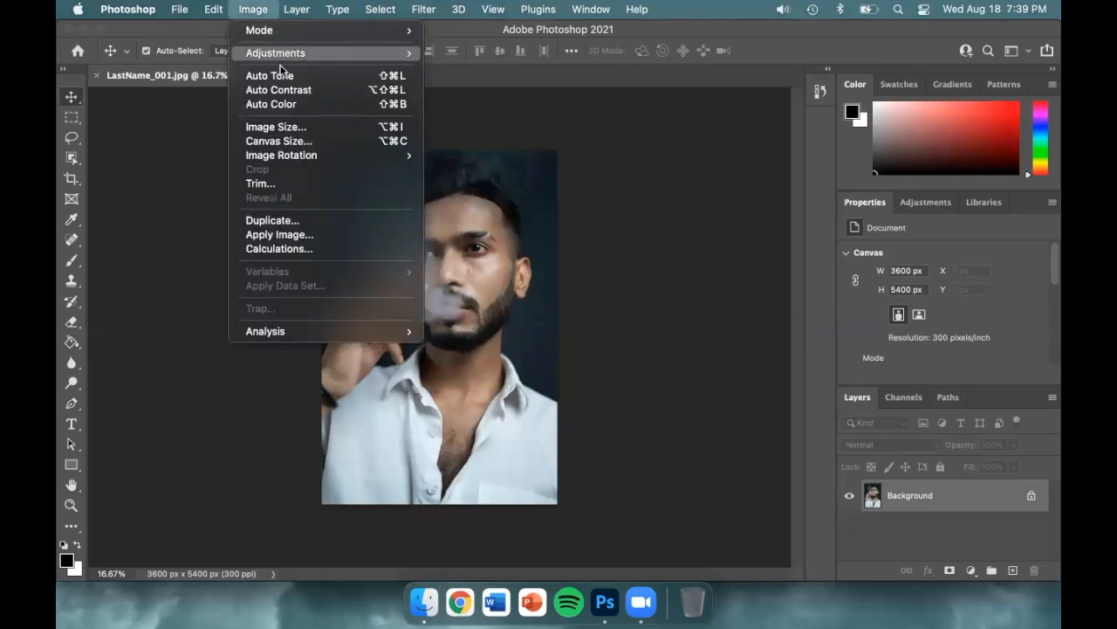
{"action": "left_click", "coordinate": [341, 128]}
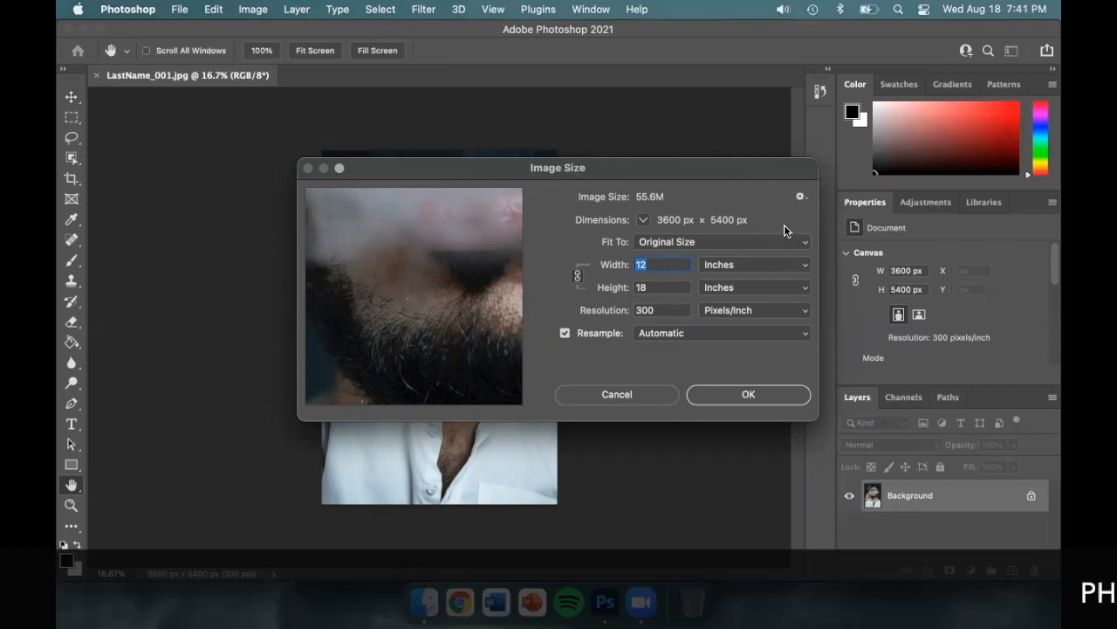
{"action": "left_click", "coordinate": [803, 273]}
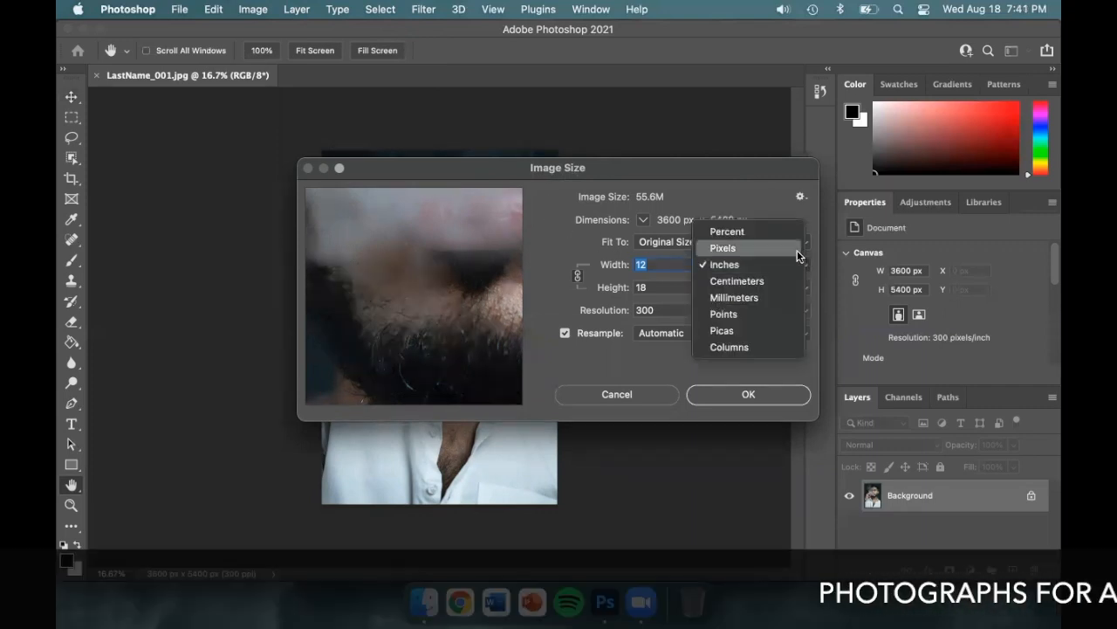
{"action": "left_click", "coordinate": [797, 250]}
{"action": "left_click", "coordinate": [804, 265]}
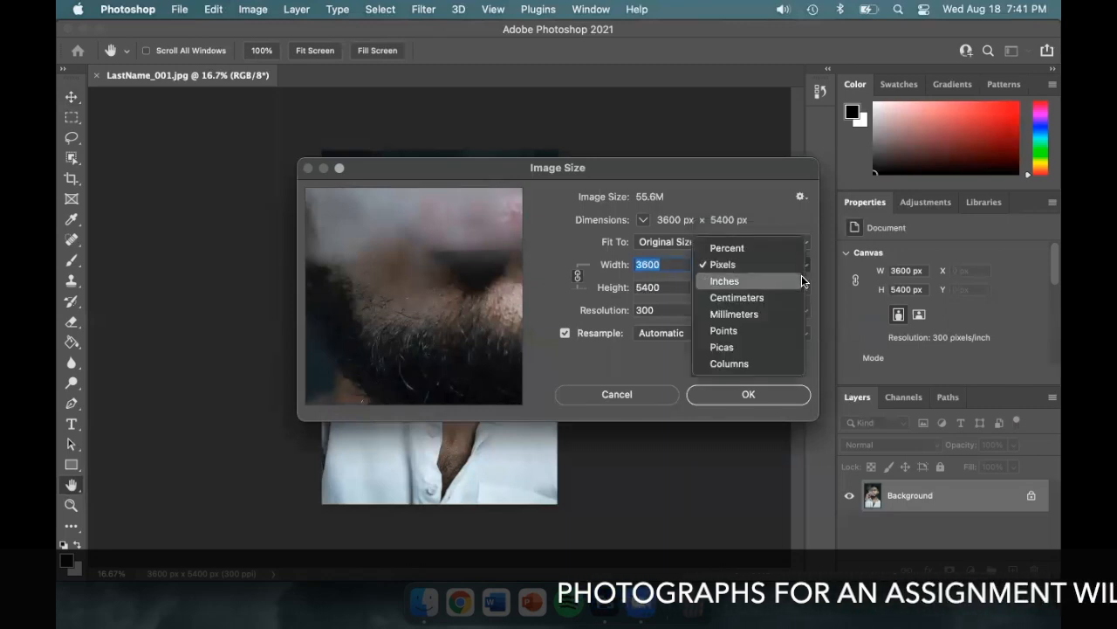
{"action": "left_click", "coordinate": [803, 281]}
Step: Set the image resolution to 72 pixels/inch with resampling turned off
{"action": "left_click", "coordinate": [685, 309]}
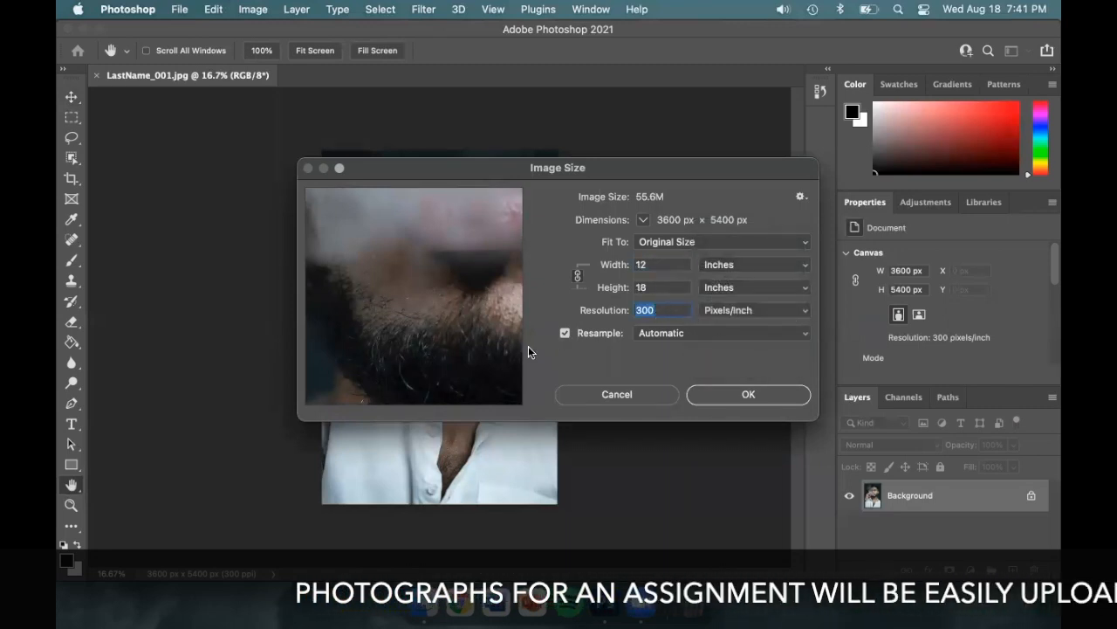
{"action": "type", "text": "72"}
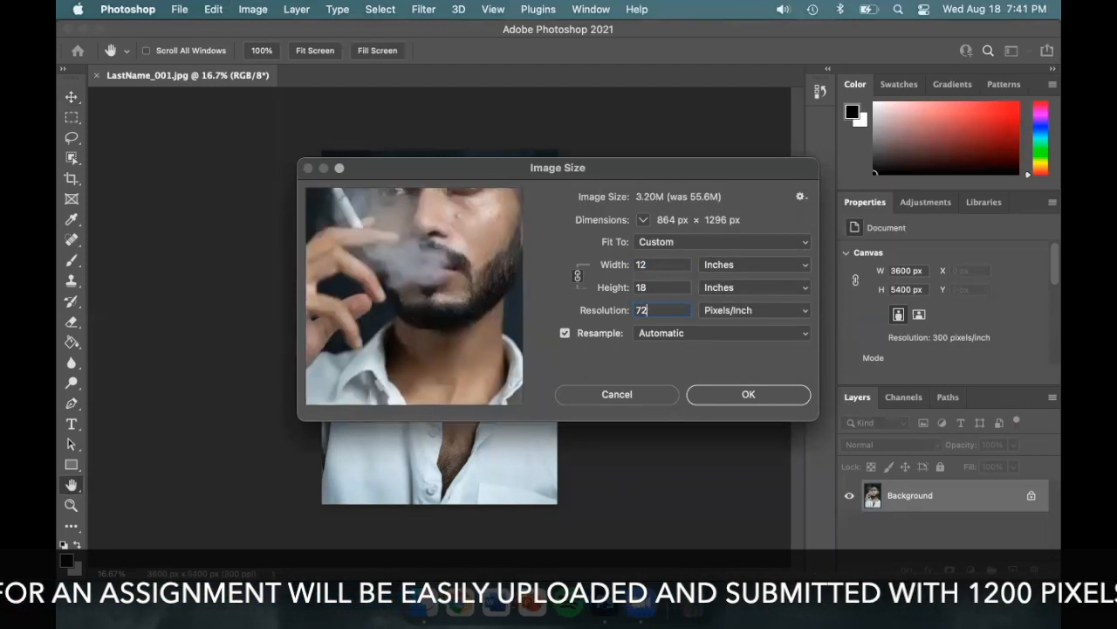
{"action": "key", "text": "super+z"}
{"action": "left_click", "coordinate": [565, 333]}
{"action": "type", "text": "72"}
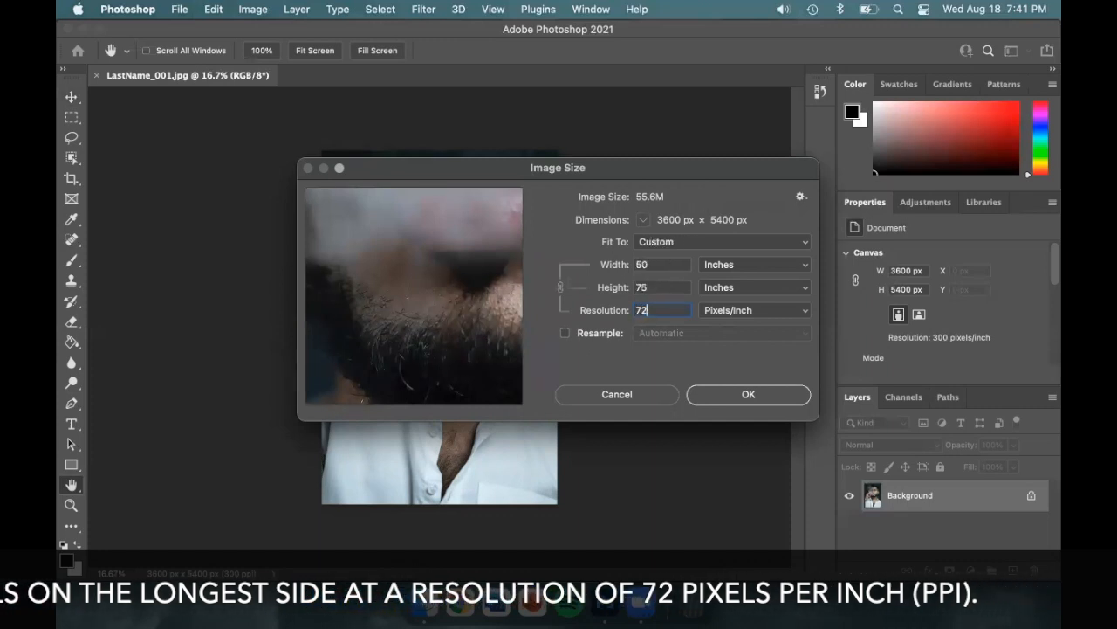
Step: Turn resampling back on, set the image width to 12 inches and apply the new image size
{"action": "left_click", "coordinate": [565, 334]}
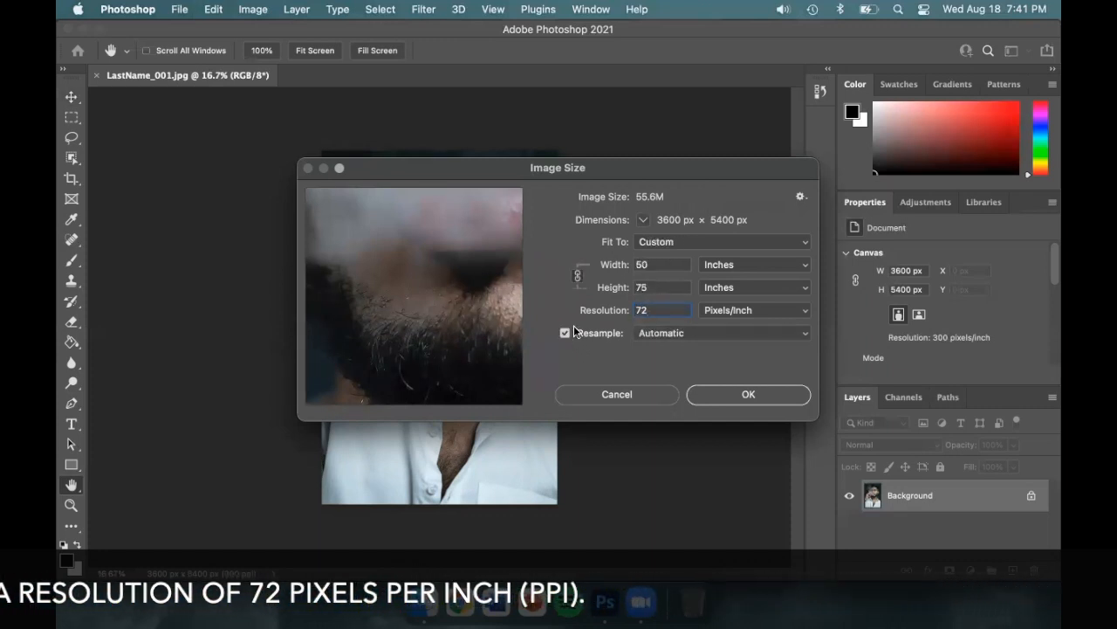
{"action": "double_click", "coordinate": [659, 264]}
{"action": "type", "text": "12"}
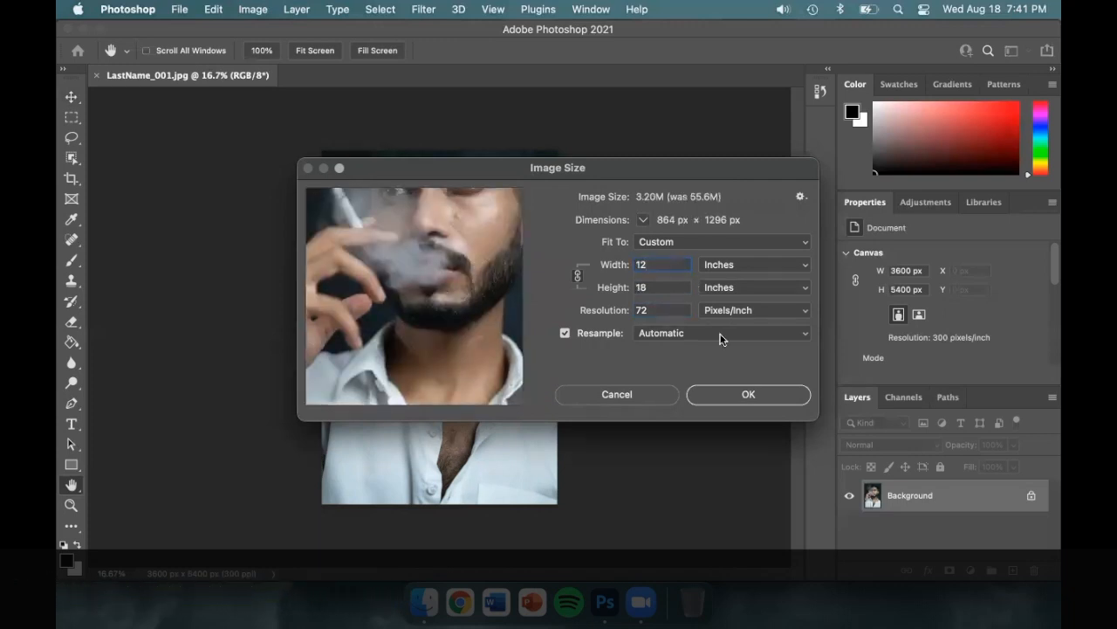
{"action": "left_click", "coordinate": [784, 401]}
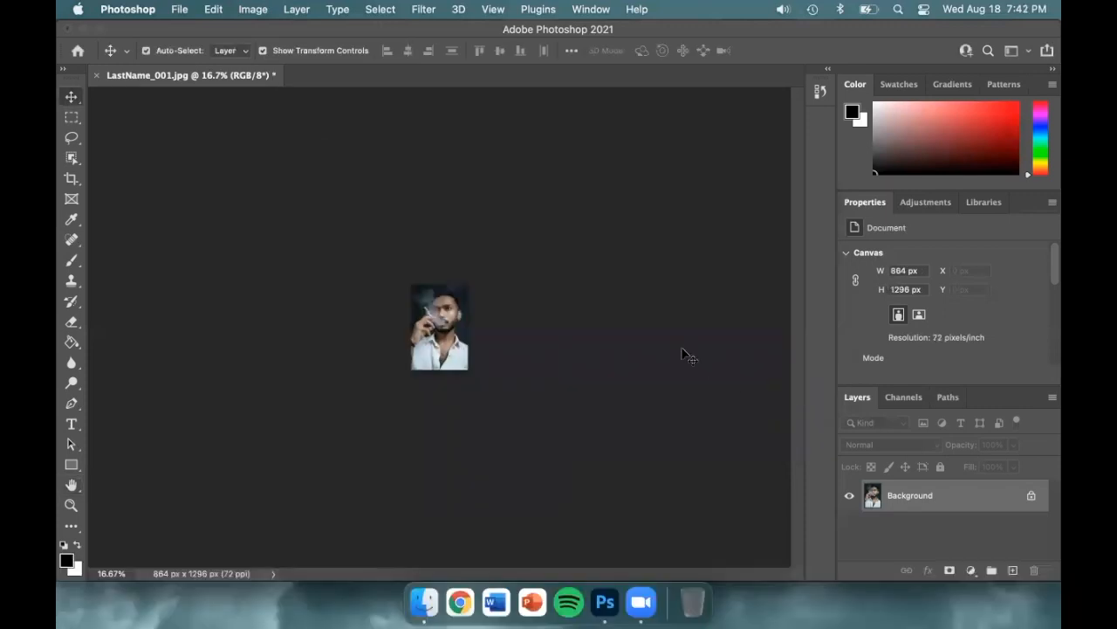
{"action": "key", "text": "super+equal"}
{"action": "key", "text": "super+equal"}
{"action": "key", "text": "super+equal"}
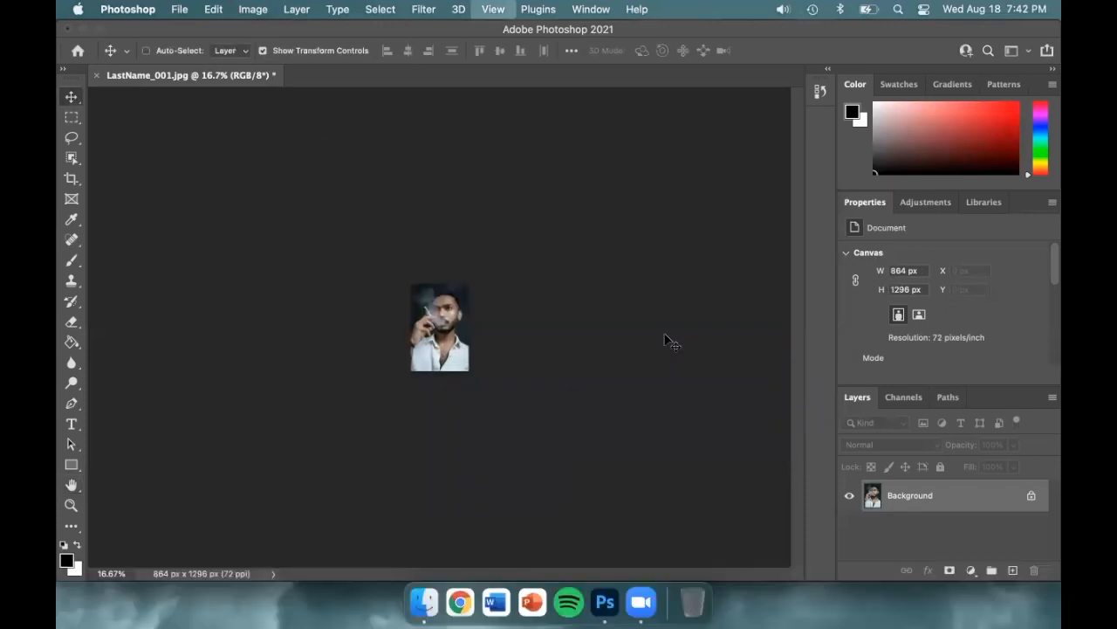
{"action": "key", "text": "super+equal"}
{"action": "key", "text": "super+equal"}
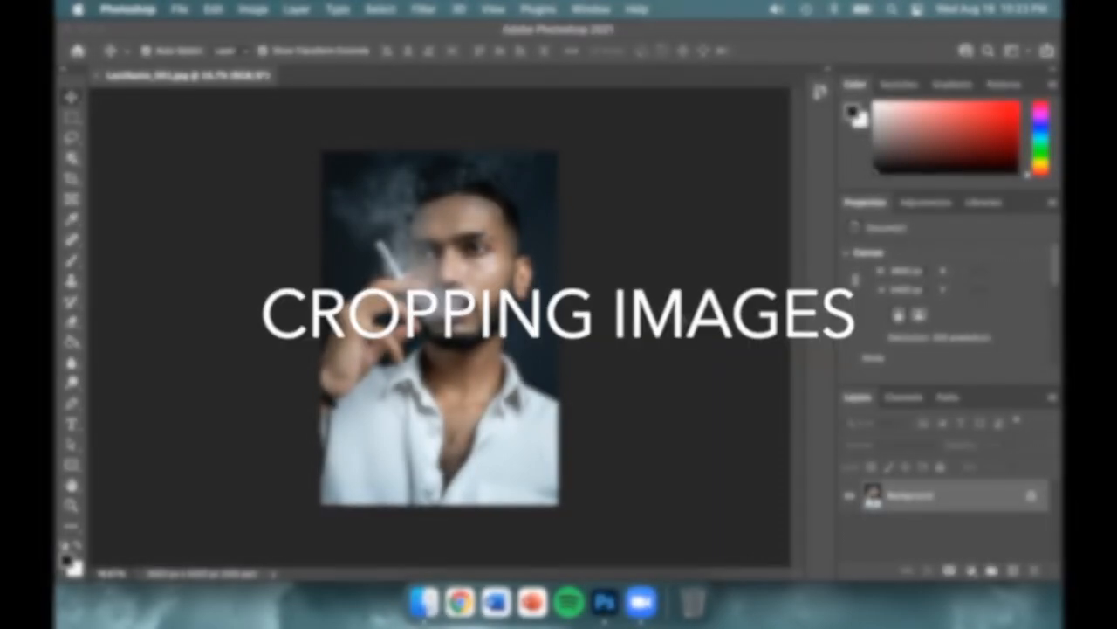
Step: Start a crop with the 1:1 (Square) ratio and shift the portrait down so the whole head fits inside the frame
{"action": "left_click", "coordinate": [70, 179]}
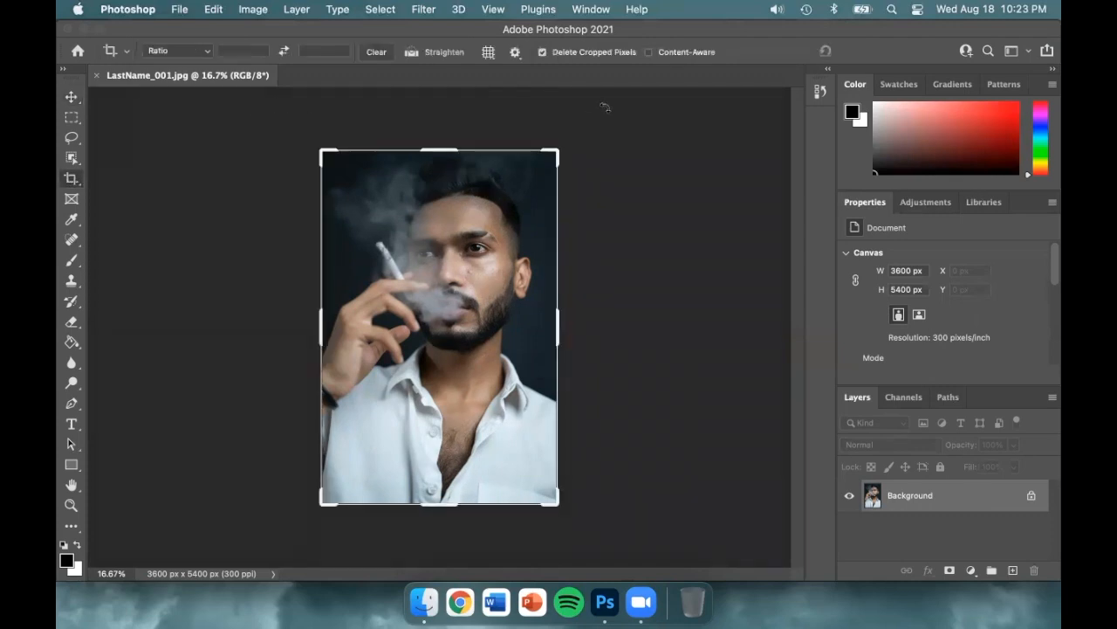
{"action": "mouse_move", "coordinate": [556, 150]}
{"action": "left_mouse_down"}
{"action": "mouse_move", "coordinate": [492, 237]}
{"action": "mouse_move", "coordinate": [548, 277]}
{"action": "mouse_move", "coordinate": [546, 172]}
{"action": "mouse_move", "coordinate": [503, 177]}
{"action": "mouse_move", "coordinate": [551, 177]}
{"action": "mouse_move", "coordinate": [549, 153]}
{"action": "left_mouse_up"}
{"action": "left_click", "coordinate": [206, 50]}
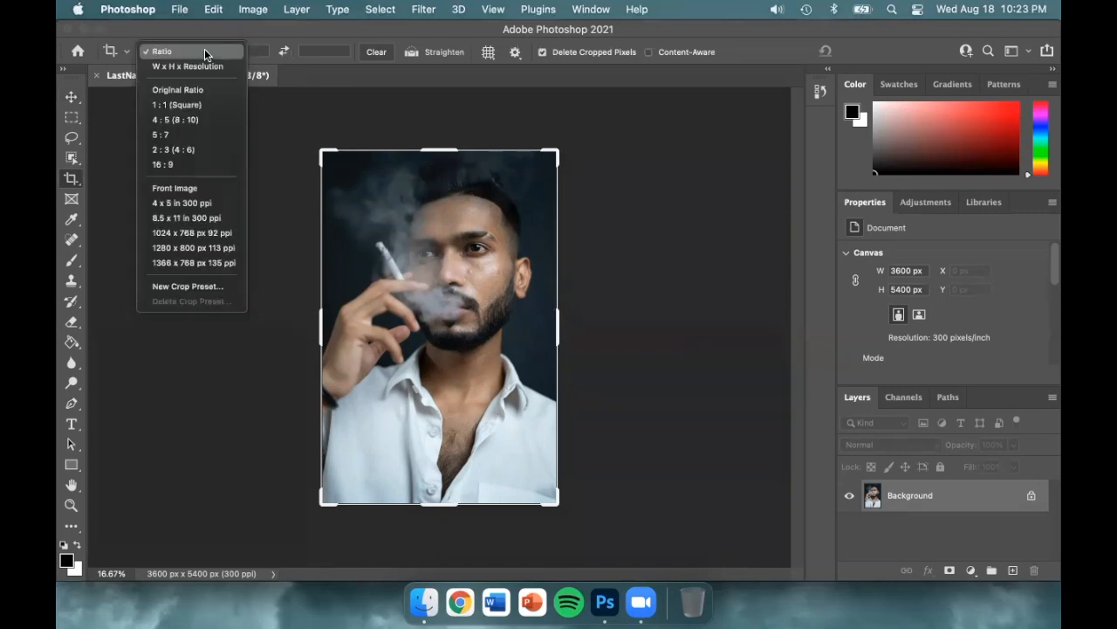
{"action": "left_click", "coordinate": [237, 106]}
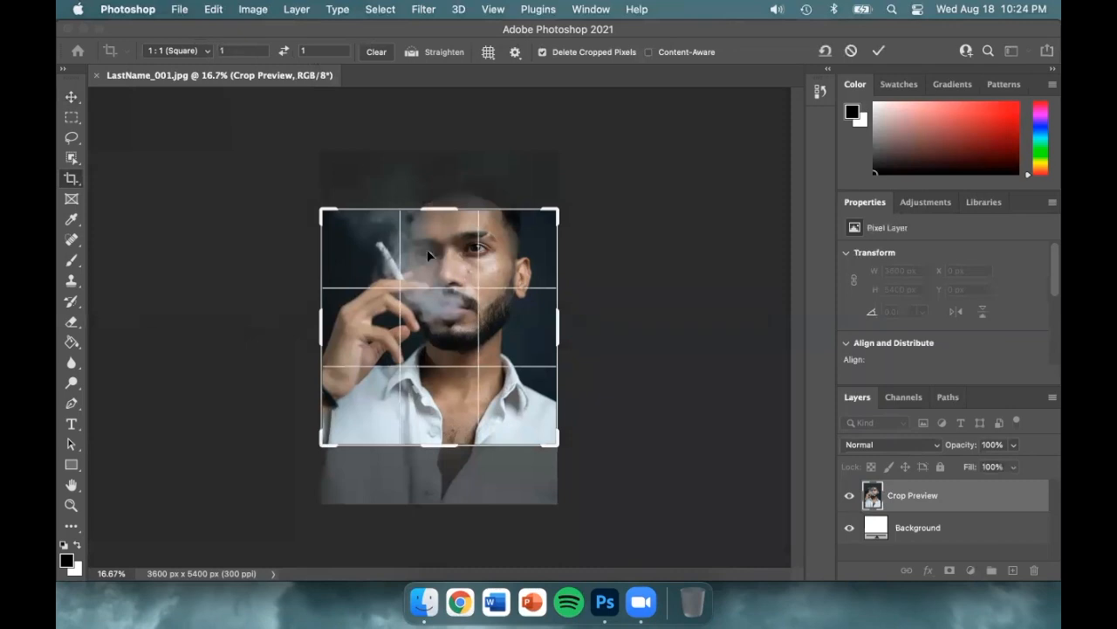
{"action": "left_click_drag", "start_coordinate": [452, 255], "coordinate": [454, 306]}
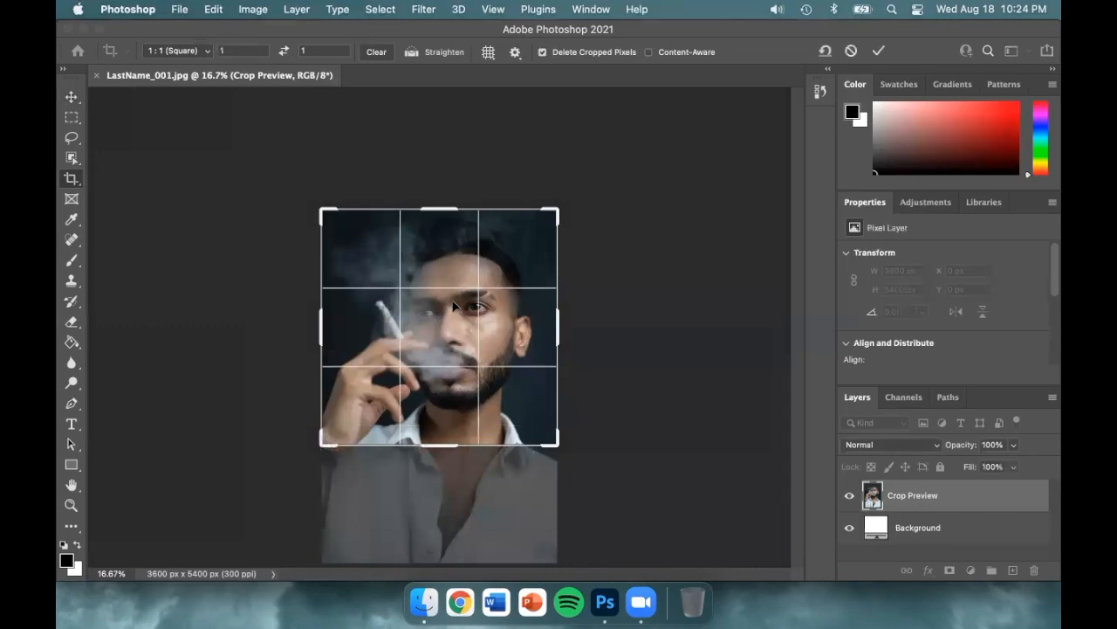
Step: Set the crop ratio to 4:5 (8:10)
{"action": "left_click", "coordinate": [388, 57]}
{"action": "left_click", "coordinate": [246, 49]}
{"action": "type", "text": "8"}
{"action": "key", "text": "Tab"}
{"action": "type", "text": "10"}
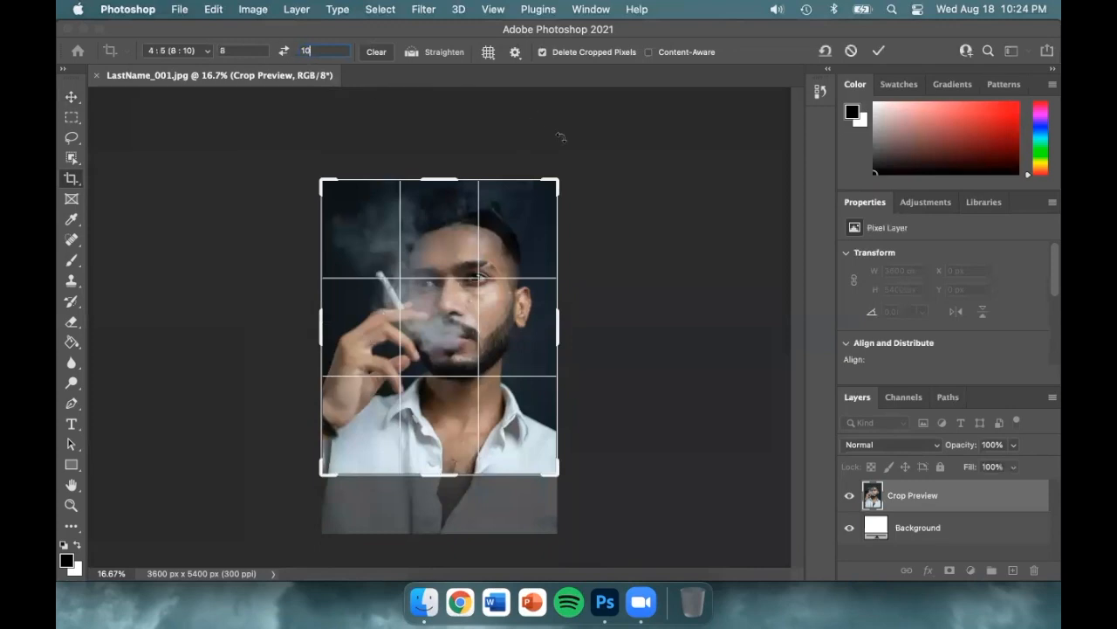
Step: Tighten the crop frame to about 3223 × 4029 px, recentre the face inside it and apply the crop
{"action": "mouse_move", "coordinate": [556, 180]}
{"action": "left_mouse_down"}
{"action": "mouse_move", "coordinate": [489, 220]}
{"action": "mouse_move", "coordinate": [537, 179]}
{"action": "mouse_move", "coordinate": [507, 231]}
{"action": "mouse_move", "coordinate": [552, 174]}
{"action": "mouse_move", "coordinate": [548, 183]}
{"action": "left_mouse_up"}
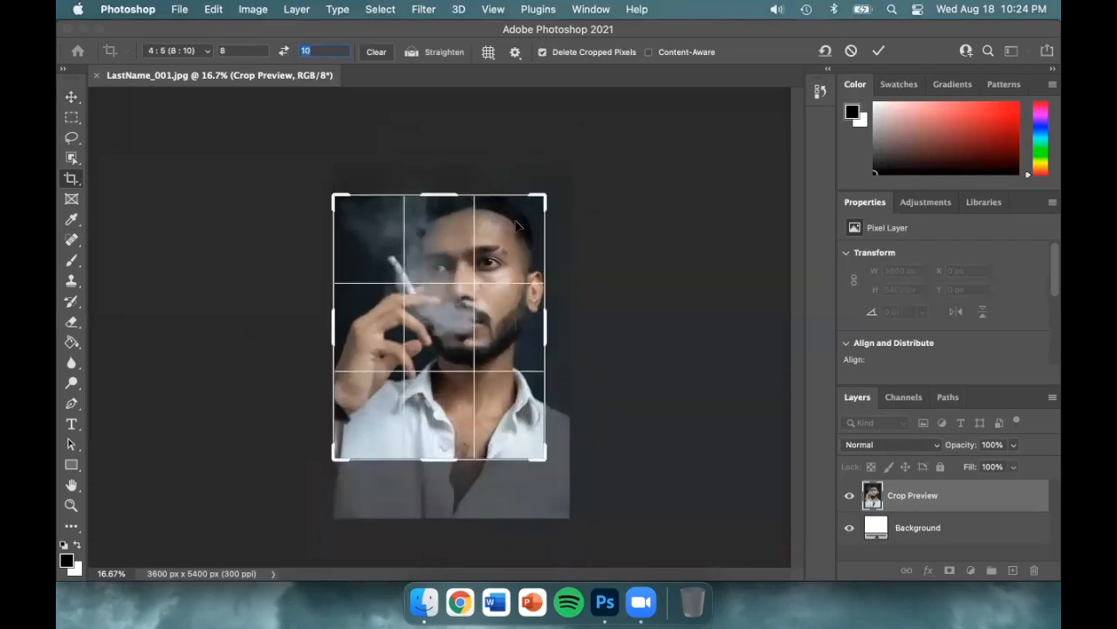
{"action": "left_click_drag", "start_coordinate": [517, 226], "coordinate": [495, 255]}
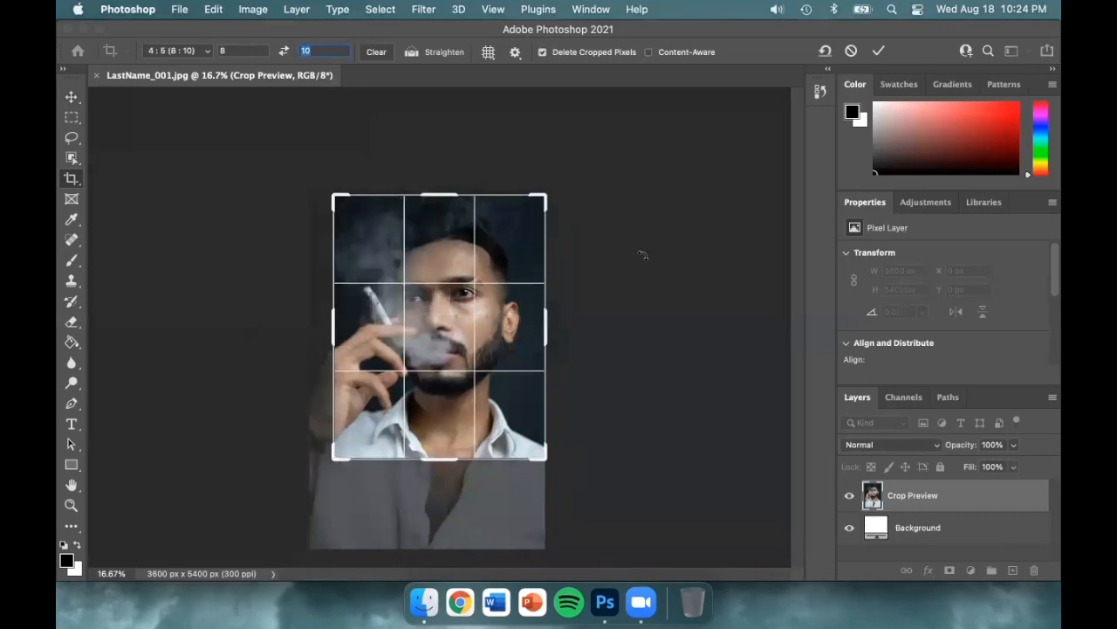
{"action": "key", "text": "Return"}
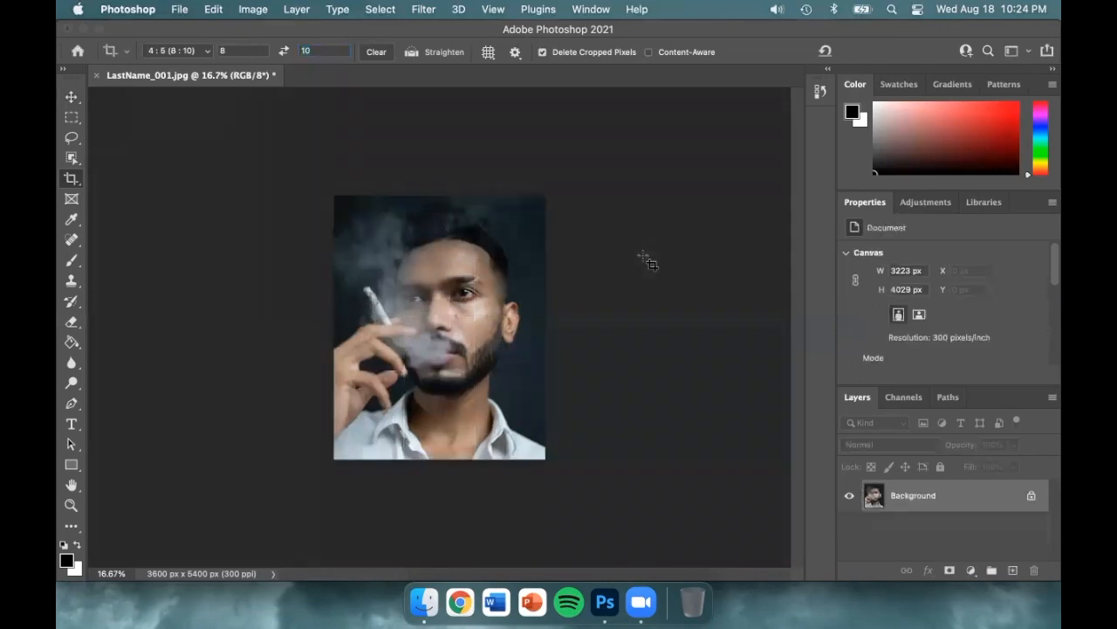
{"action": "key", "text": "v"}
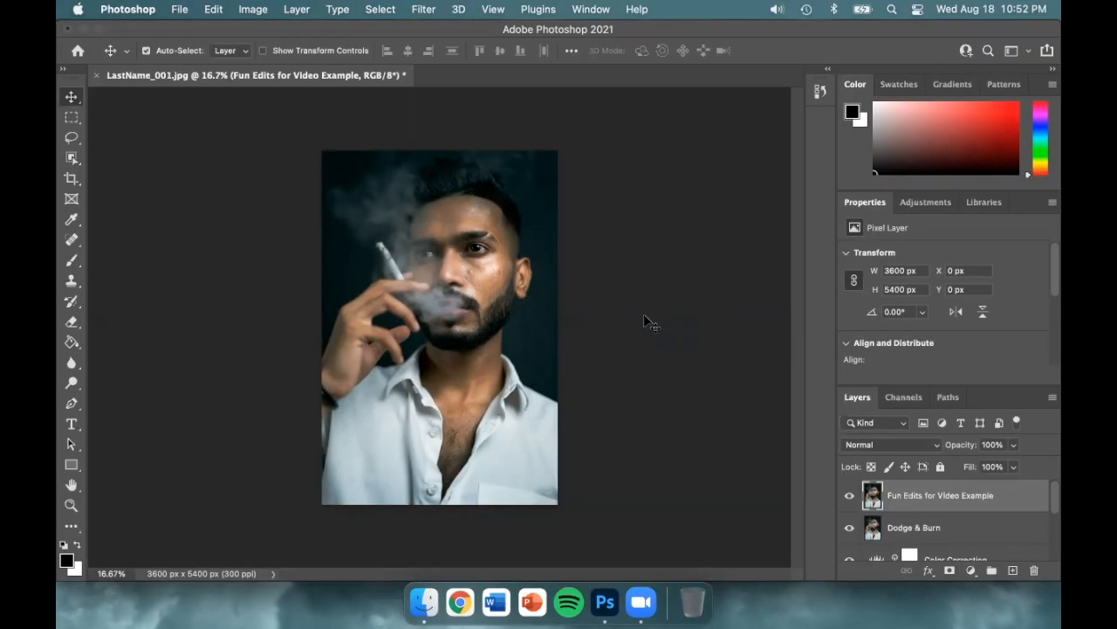
Step: Clone the man's eye onto the smoke above the cigarette using the Clone Stamp on the Fun Edits for Video Example layer
{"action": "left_click", "coordinate": [72, 280]}
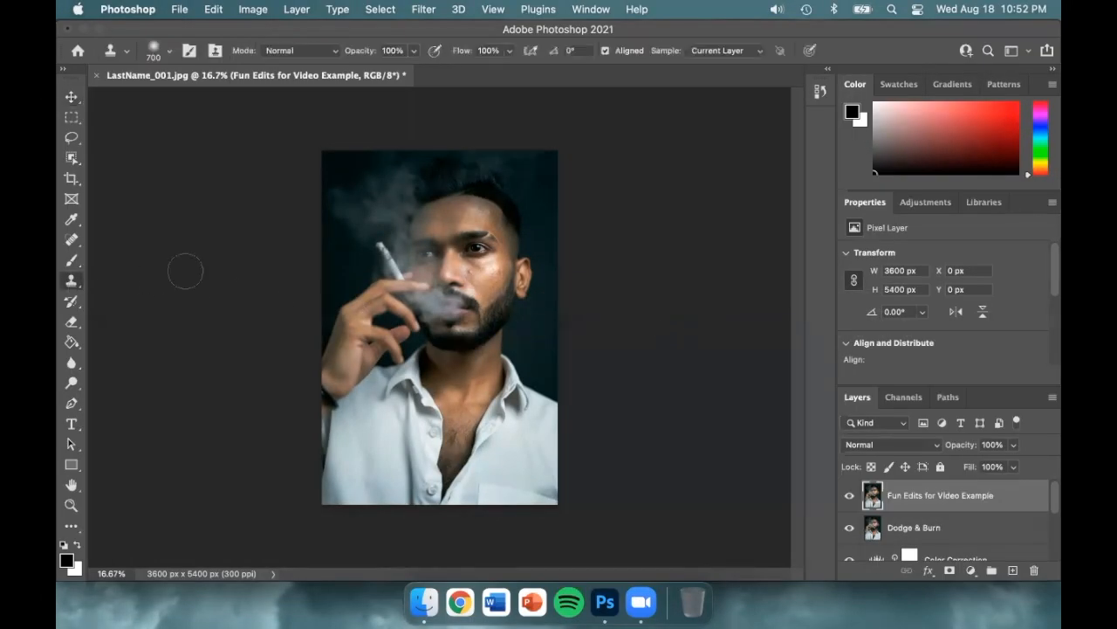
{"action": "left_click", "coordinate": [478, 247], "text": "alt"}
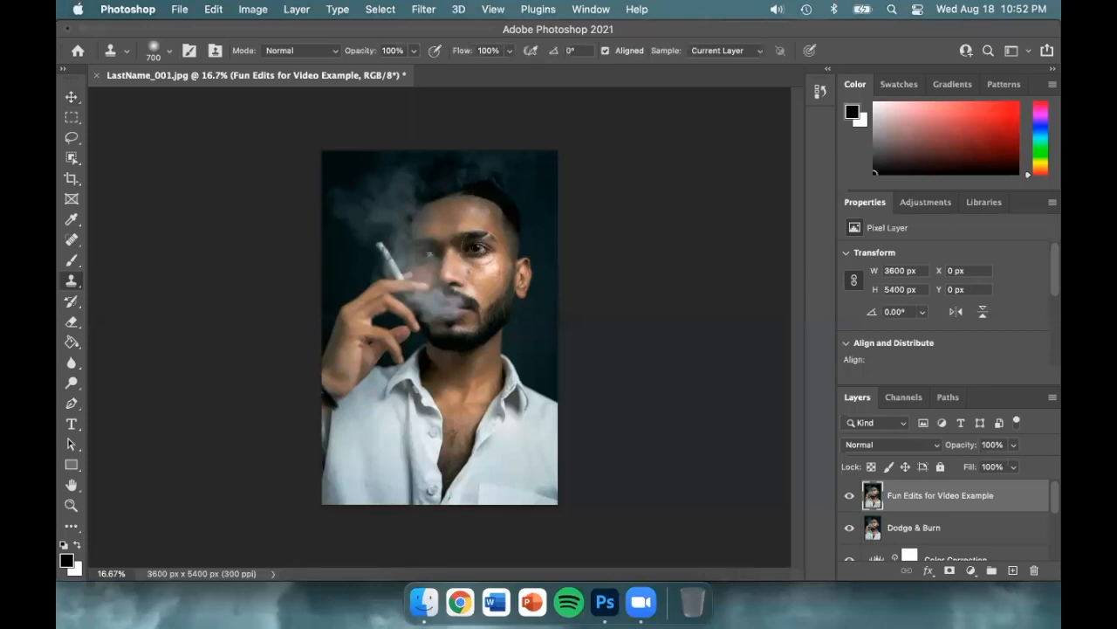
{"action": "left_click", "coordinate": [377, 210]}
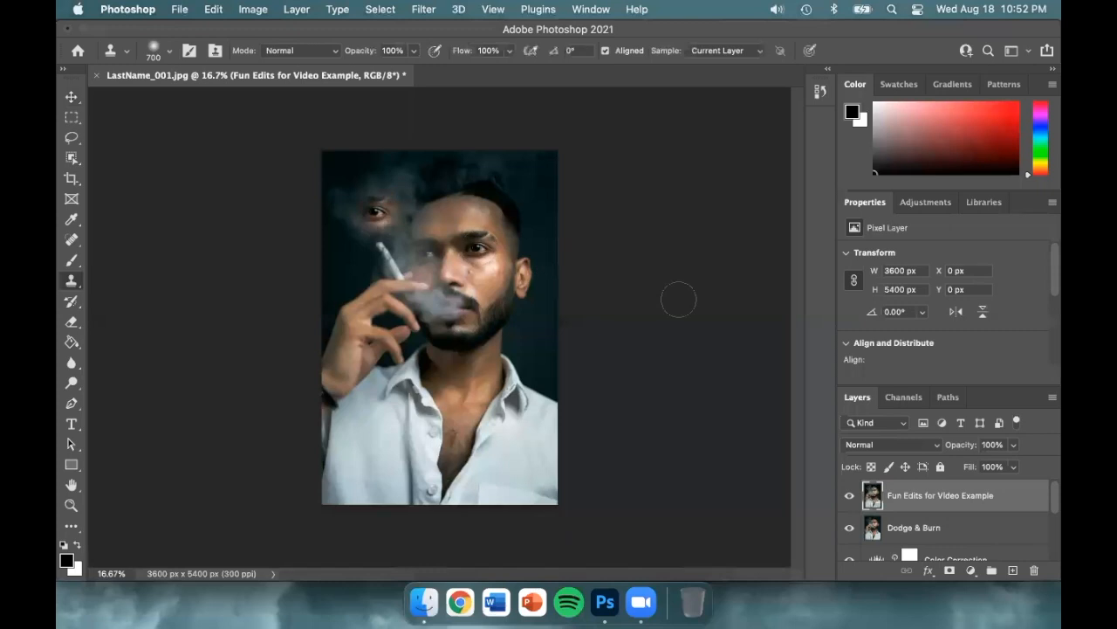
Step: Erase parts of the cloned eye above the cigarette using the Eraser with a 200 px brush
{"action": "key", "text": "super+equal"}
{"action": "key", "text": "super+equal"}
{"action": "key", "text": "super+equal"}
{"action": "key", "text": "super+equal"}
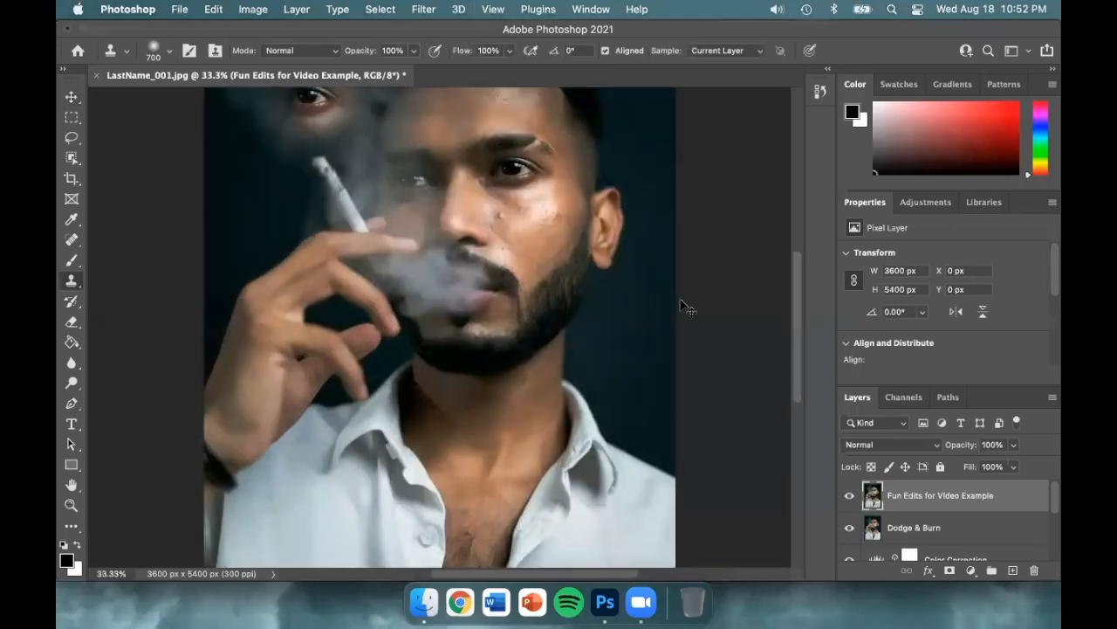
{"action": "key", "text": "super+equal"}
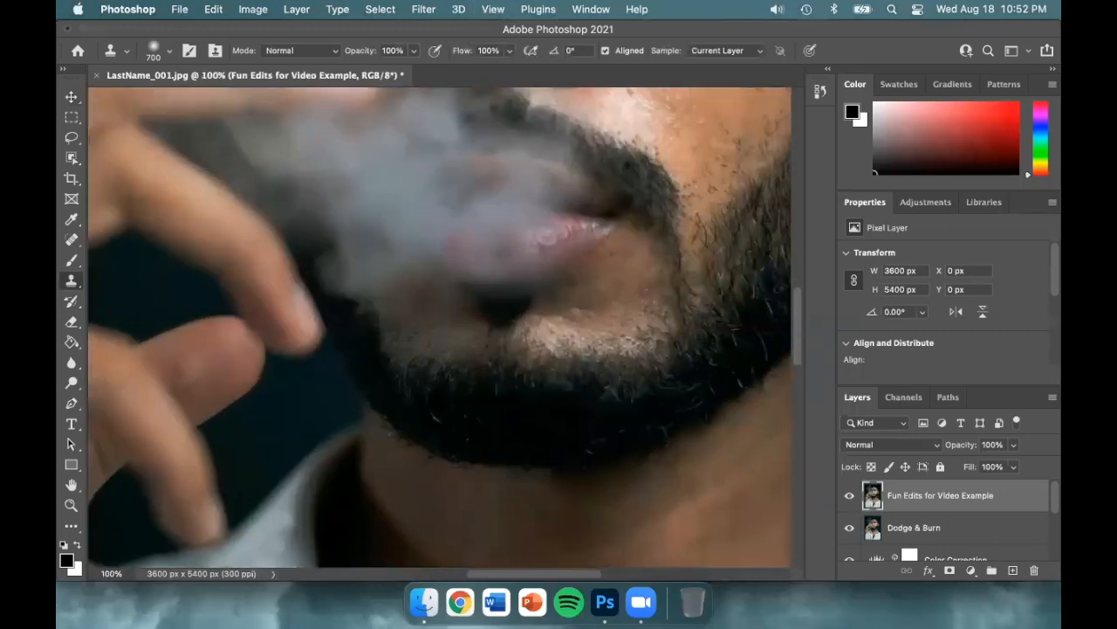
{"action": "key", "text": "h"}
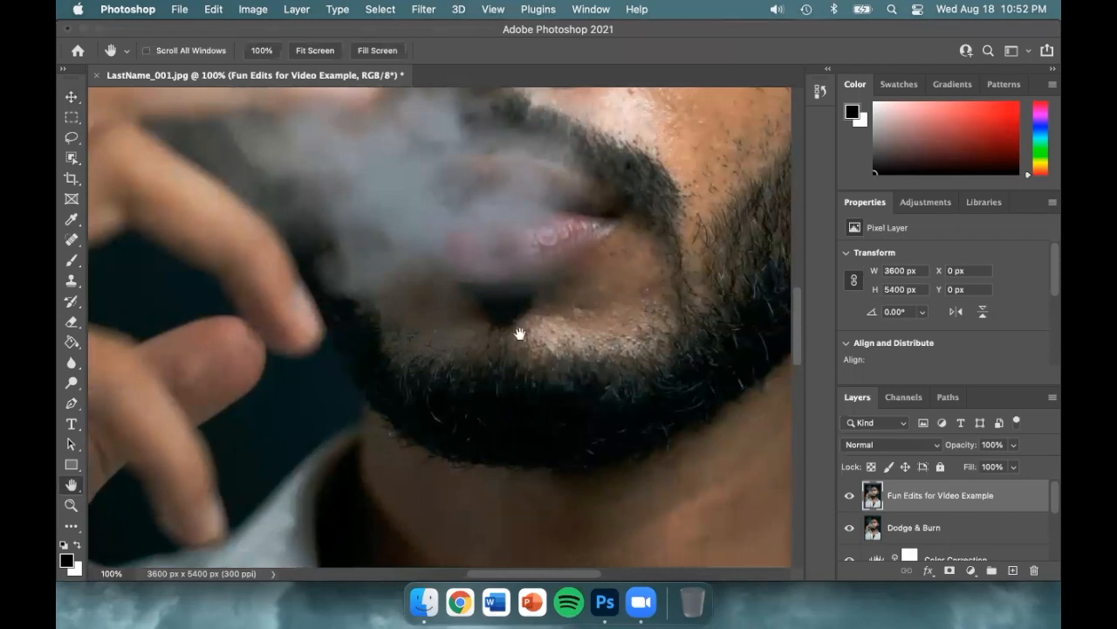
{"action": "scroll", "coordinate": [524, 350], "scroll_direction": "up", "scroll_amount": 5}
{"action": "scroll", "coordinate": [523, 349], "scroll_direction": "left", "scroll_amount": 4}
{"action": "scroll", "coordinate": [471, 254], "scroll_direction": "up", "scroll_amount": 8}
{"action": "scroll", "coordinate": [470, 254], "scroll_direction": "left", "scroll_amount": 3}
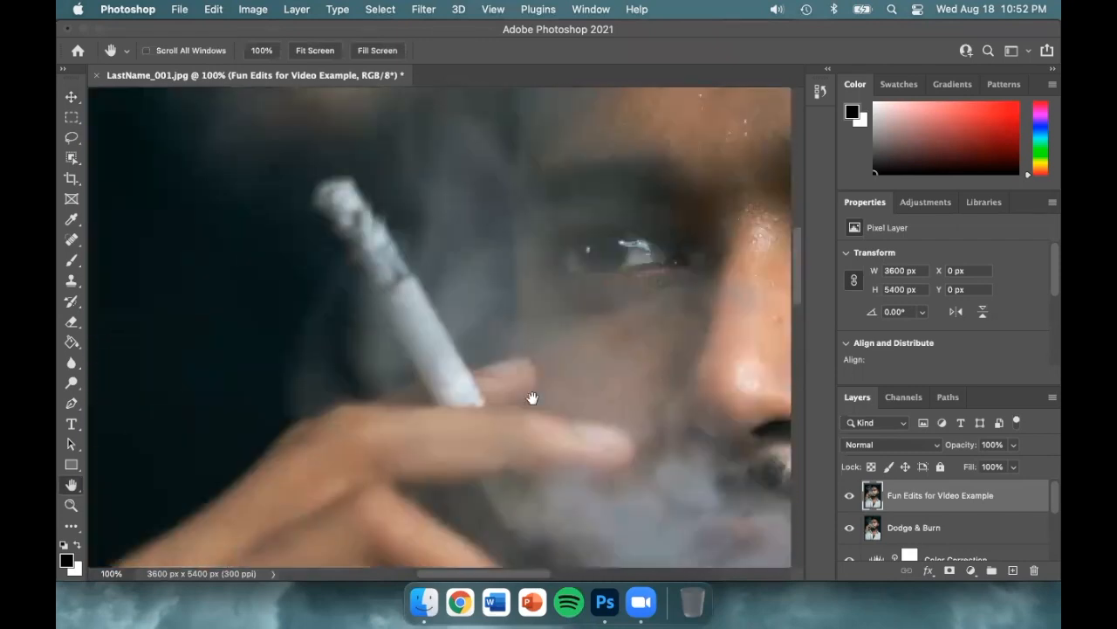
{"action": "scroll", "coordinate": [461, 187], "scroll_direction": "up", "scroll_amount": 2}
{"action": "scroll", "coordinate": [474, 337], "scroll_direction": "up", "scroll_amount": 6}
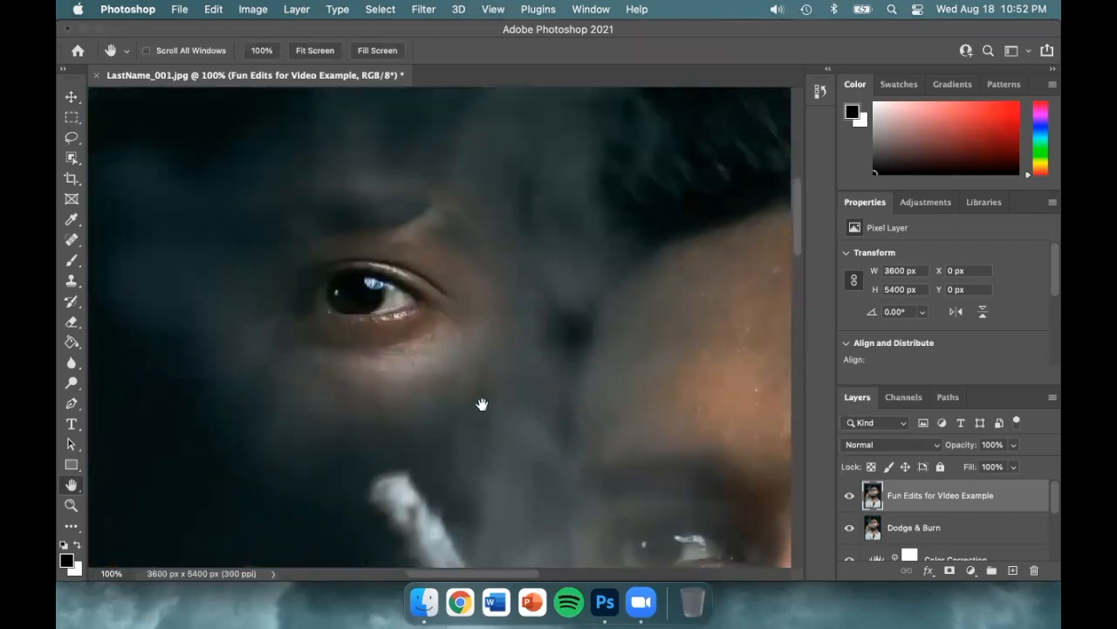
{"action": "scroll", "coordinate": [482, 399], "scroll_direction": "left", "scroll_amount": 2}
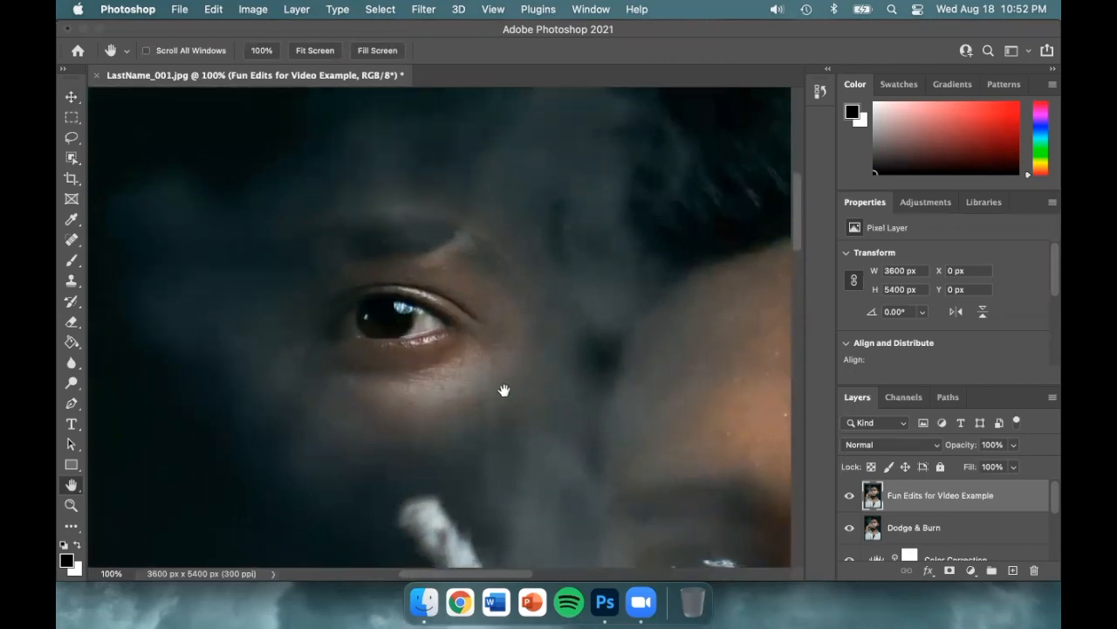
{"action": "left_click", "coordinate": [72, 322]}
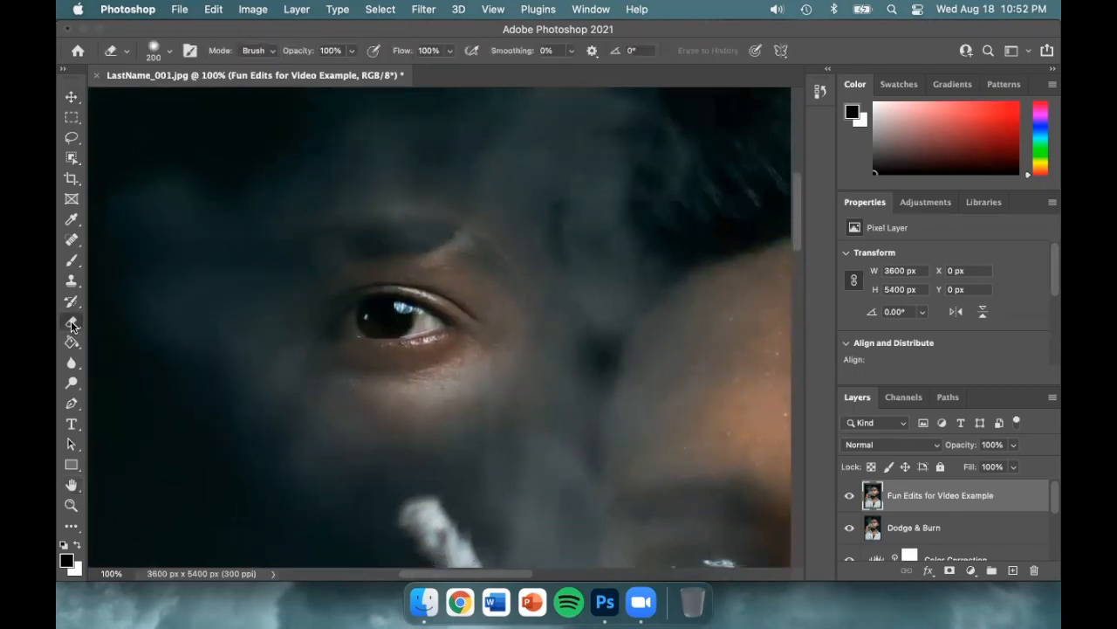
{"action": "mouse_move", "coordinate": [256, 247]}
{"action": "left_mouse_down"}
{"action": "mouse_move", "coordinate": [365, 205]}
{"action": "mouse_move", "coordinate": [479, 212]}
{"action": "mouse_move", "coordinate": [535, 261]}
{"action": "mouse_move", "coordinate": [564, 313]}
{"action": "mouse_move", "coordinate": [469, 252]}
{"action": "mouse_move", "coordinate": [371, 240]}
{"action": "mouse_move", "coordinate": [278, 266]}
{"action": "mouse_move", "coordinate": [355, 241]}
{"action": "mouse_move", "coordinate": [462, 245]}
{"action": "mouse_move", "coordinate": [543, 308]}
{"action": "mouse_move", "coordinate": [525, 349]}
{"action": "mouse_move", "coordinate": [475, 400]}
{"action": "mouse_move", "coordinate": [366, 432]}
{"action": "mouse_move", "coordinate": [343, 427]}
{"action": "mouse_move", "coordinate": [500, 149]}
{"action": "left_mouse_up"}
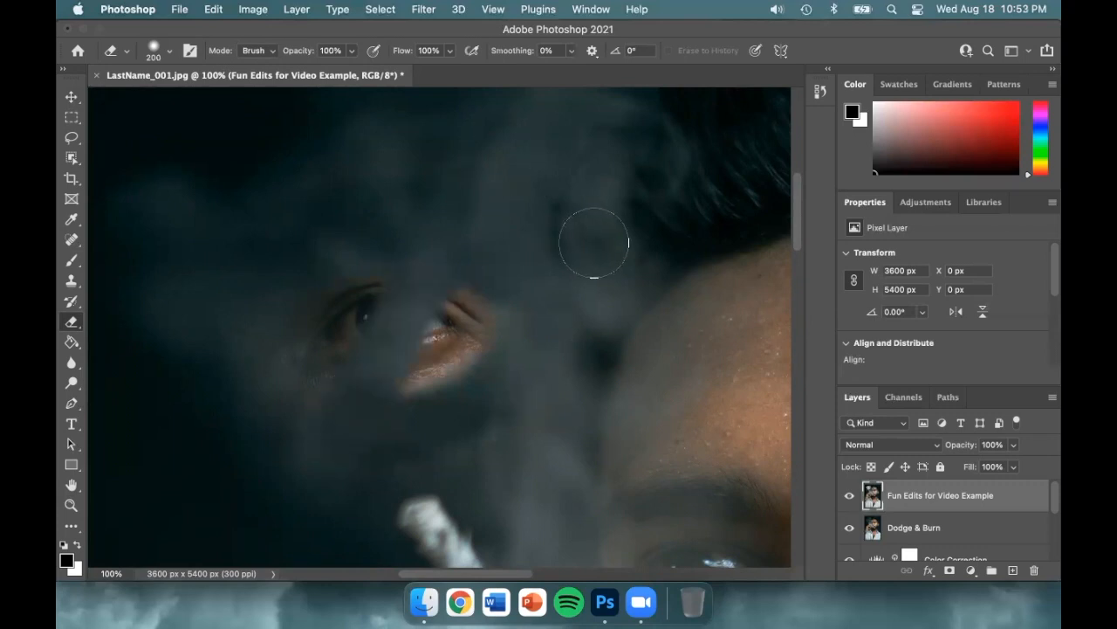
Step: Undo and redo the eraser stroke on the cloned eye, leaving the stroke undone
{"action": "key", "text": "super+z"}
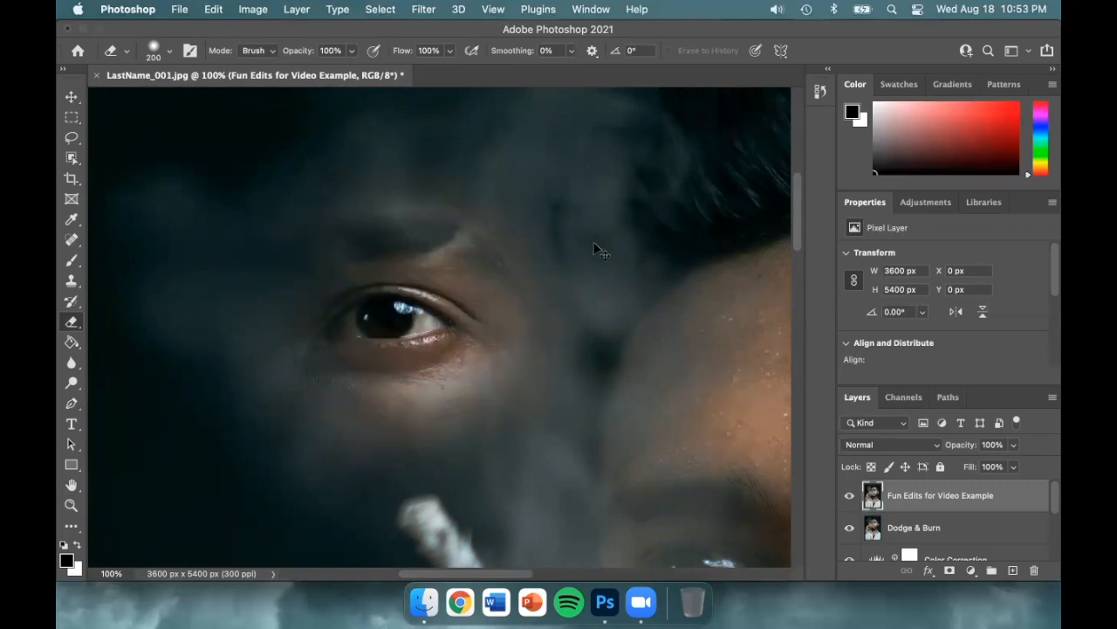
{"action": "key", "text": "super+z"}
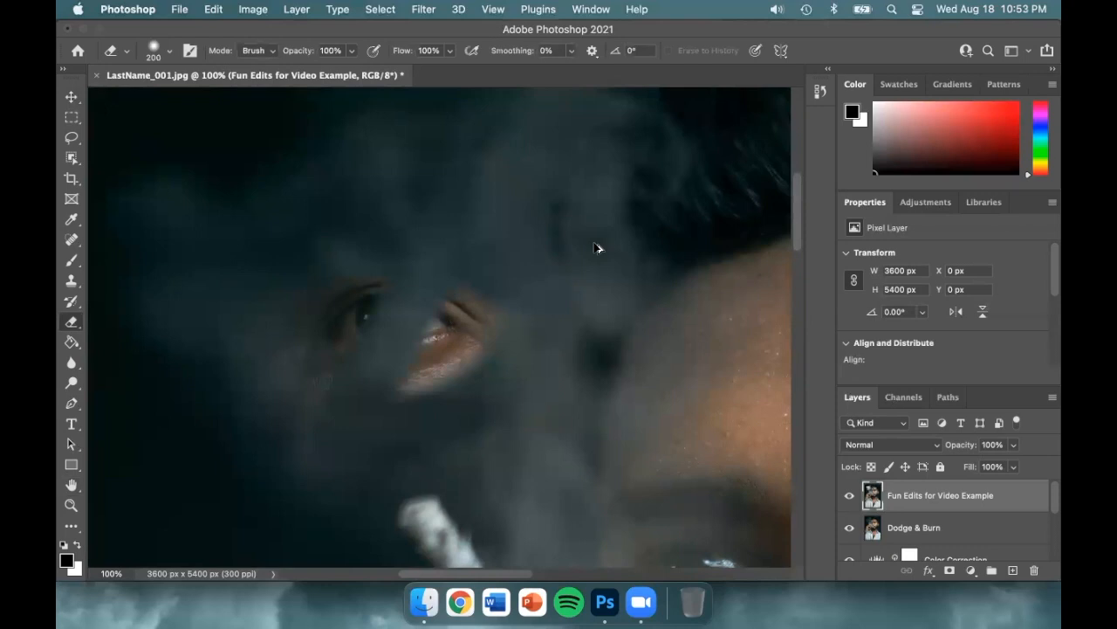
{"action": "key", "text": "super+shift+z"}
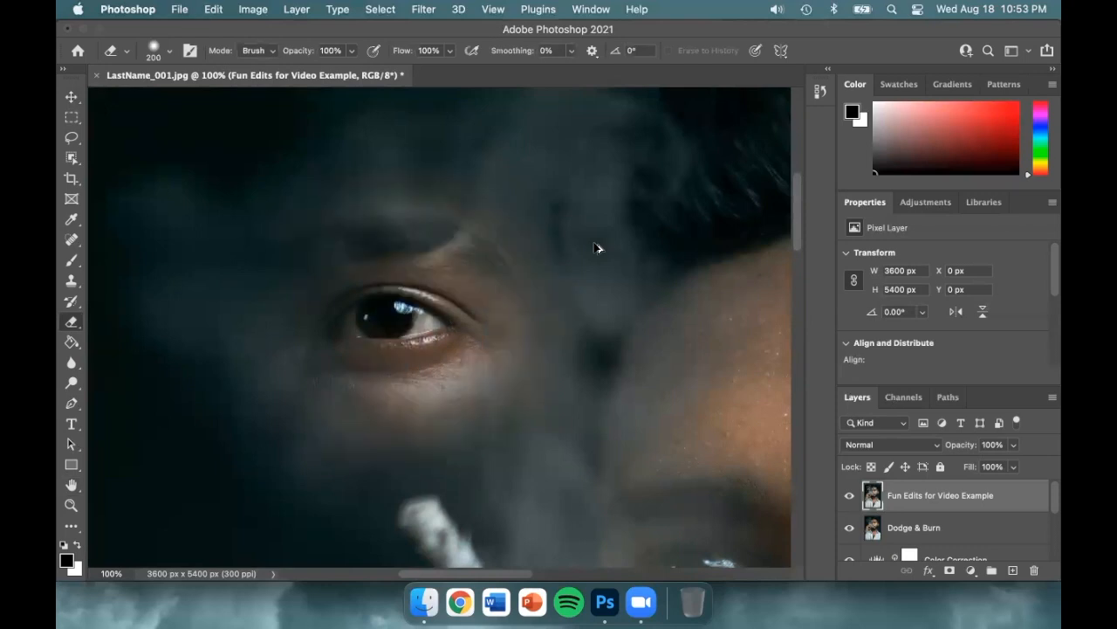
{"action": "key", "text": "super+z"}
{"action": "key", "text": "super+shift+z"}
Step: Look through the recorded editing states in the History panel and collapse it again
{"action": "left_click", "coordinate": [821, 97]}
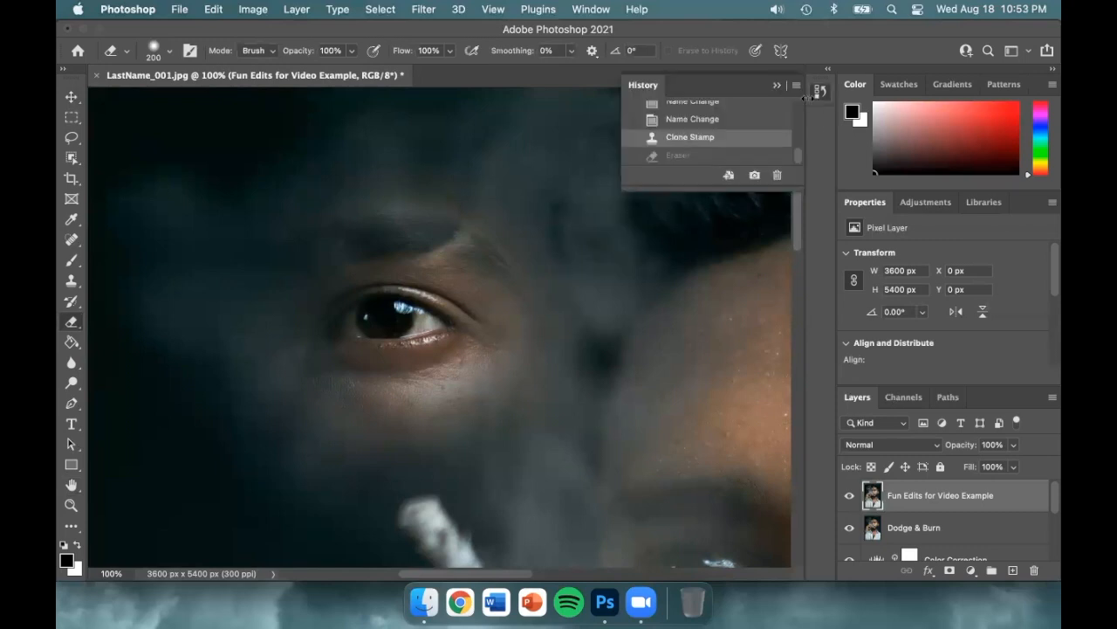
{"action": "mouse_move", "coordinate": [797, 151]}
{"action": "left_mouse_down"}
{"action": "mouse_move", "coordinate": [799, 101]}
{"action": "mouse_move", "coordinate": [799, 163]}
{"action": "left_mouse_up"}
{"action": "left_click", "coordinate": [820, 93]}
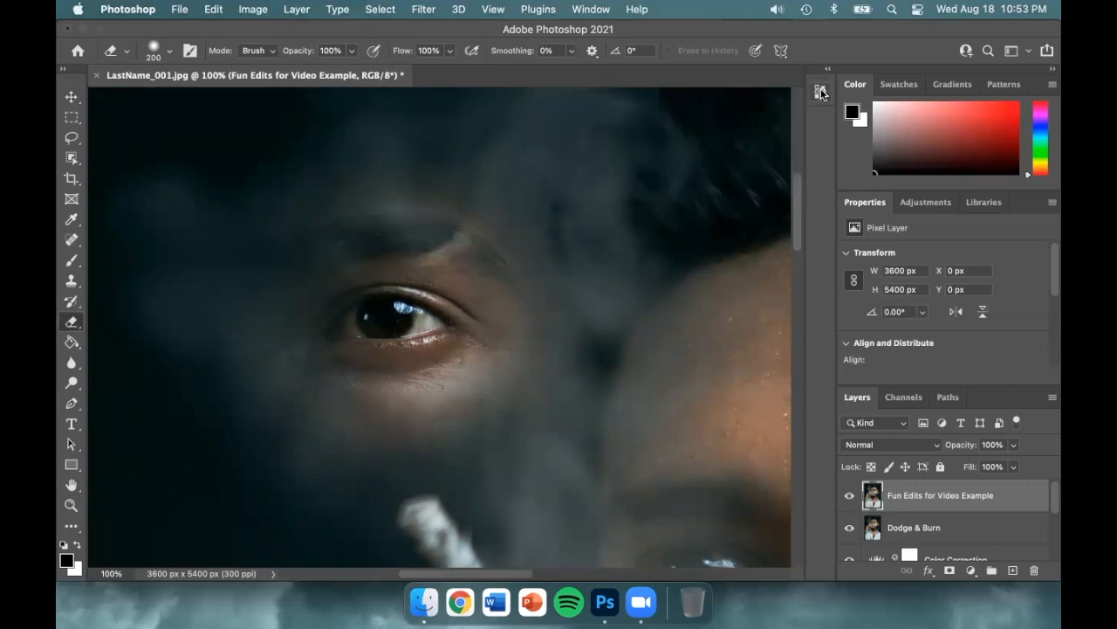
Step: Find the History panel in the list of available panels and show it
{"action": "left_click", "coordinate": [600, 10]}
{"action": "mouse_move", "coordinate": [662, 46]}
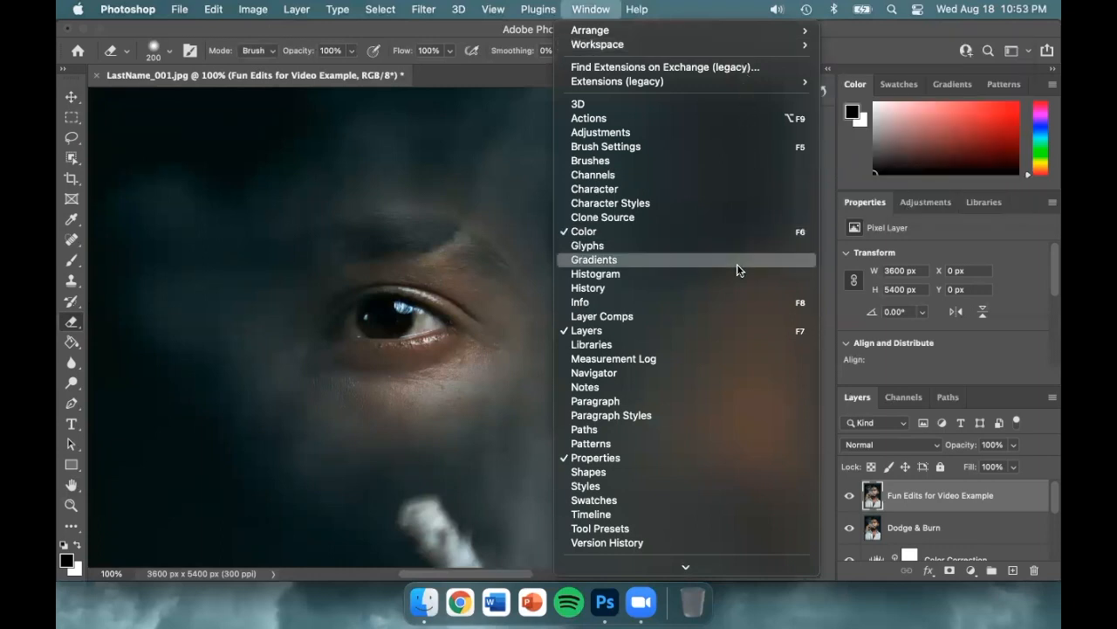
{"action": "left_click", "coordinate": [734, 288]}
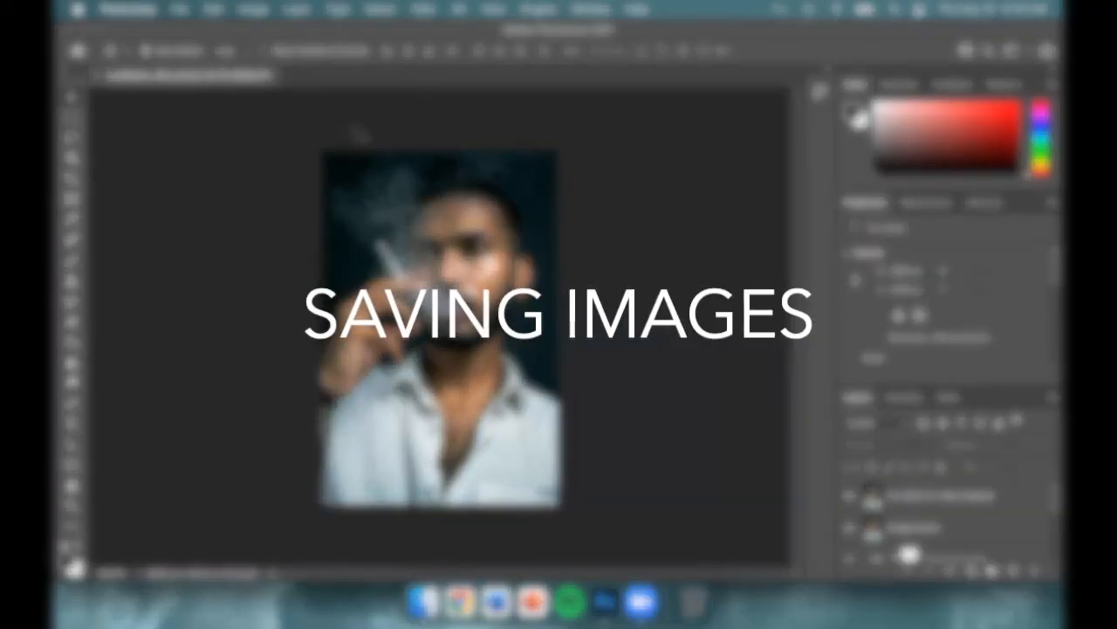
Step: Save the layered document to the Desktop as LastName_001_Edits.psd in Photoshop format with Maximize Compatibility on
{"action": "left_click", "coordinate": [179, 10]}
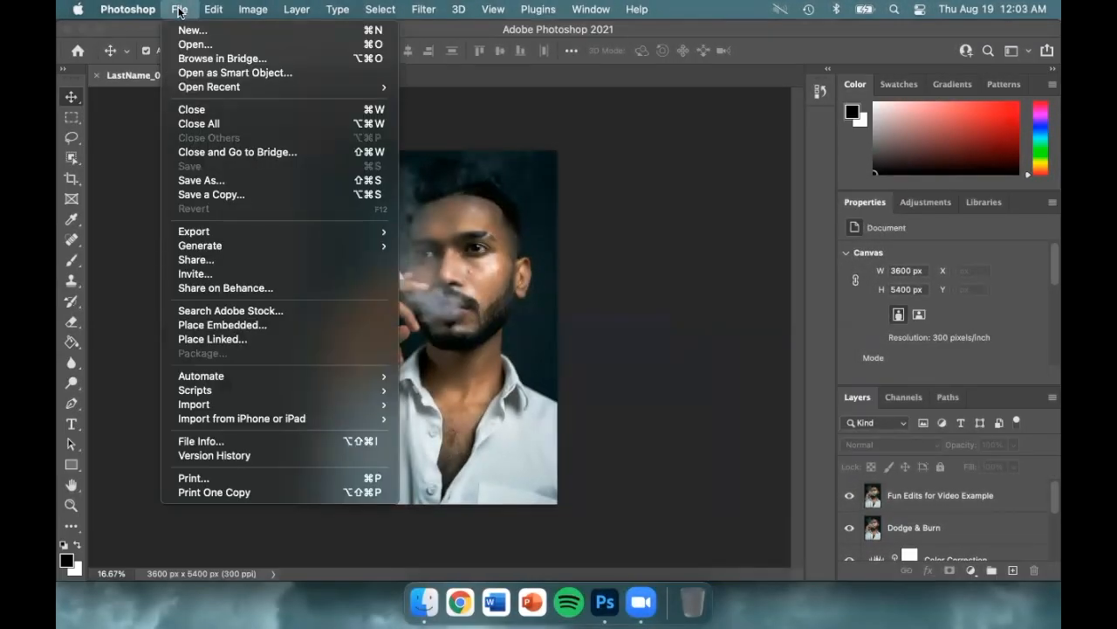
{"action": "left_click", "coordinate": [294, 179]}
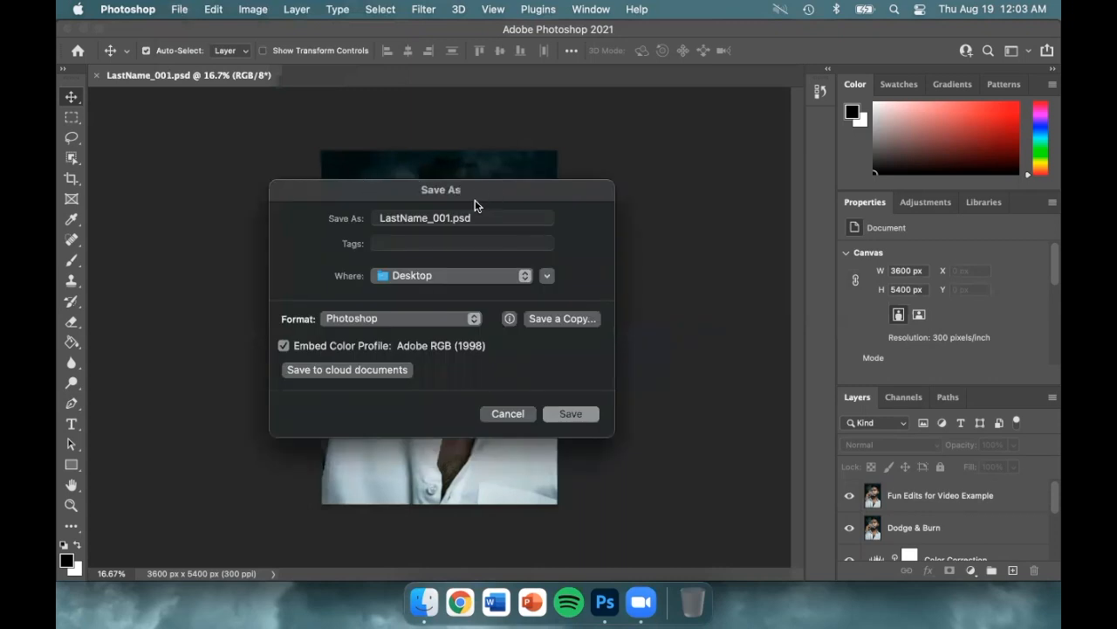
{"action": "left_click", "coordinate": [449, 218]}
{"action": "type", "text": "_Edit"}
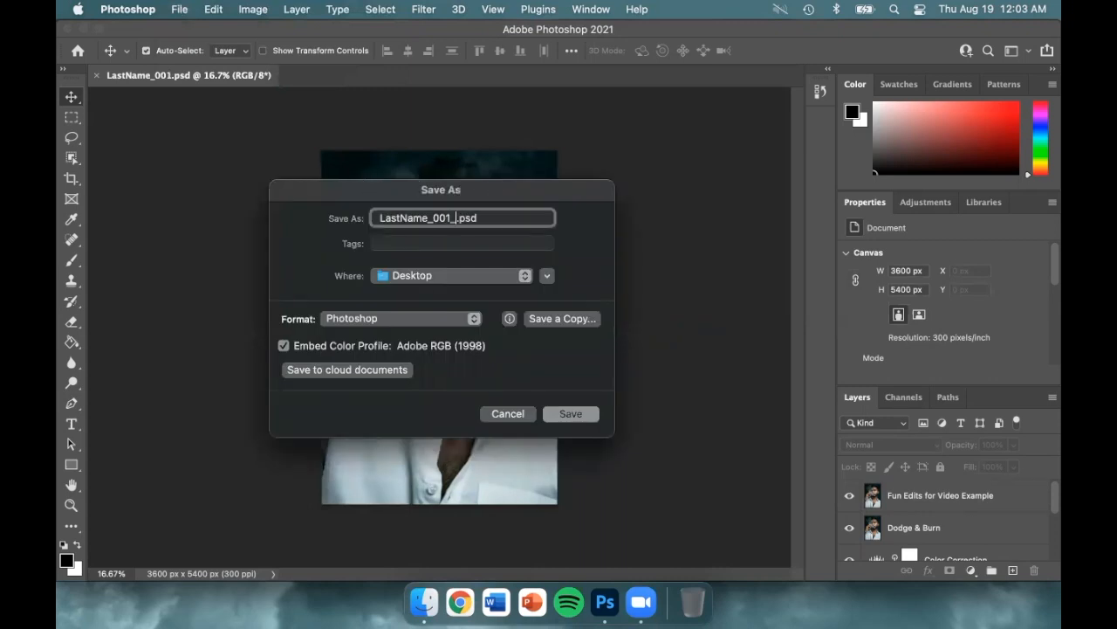
{"action": "type", "text": "s"}
{"action": "left_click", "coordinate": [527, 276]}
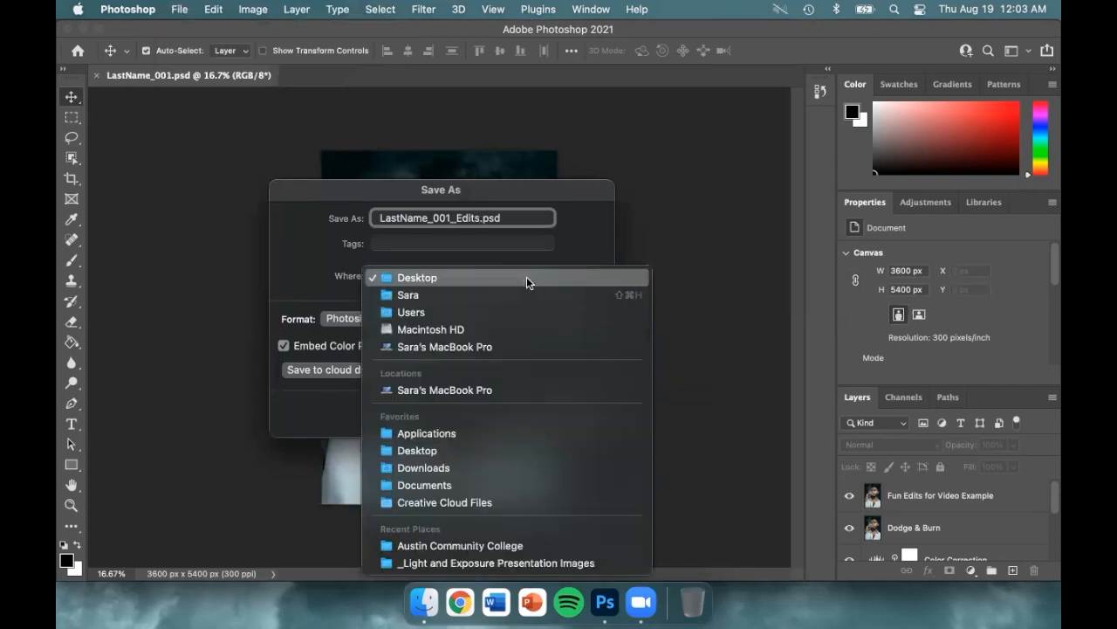
{"action": "left_click", "coordinate": [526, 277]}
{"action": "left_click", "coordinate": [474, 319]}
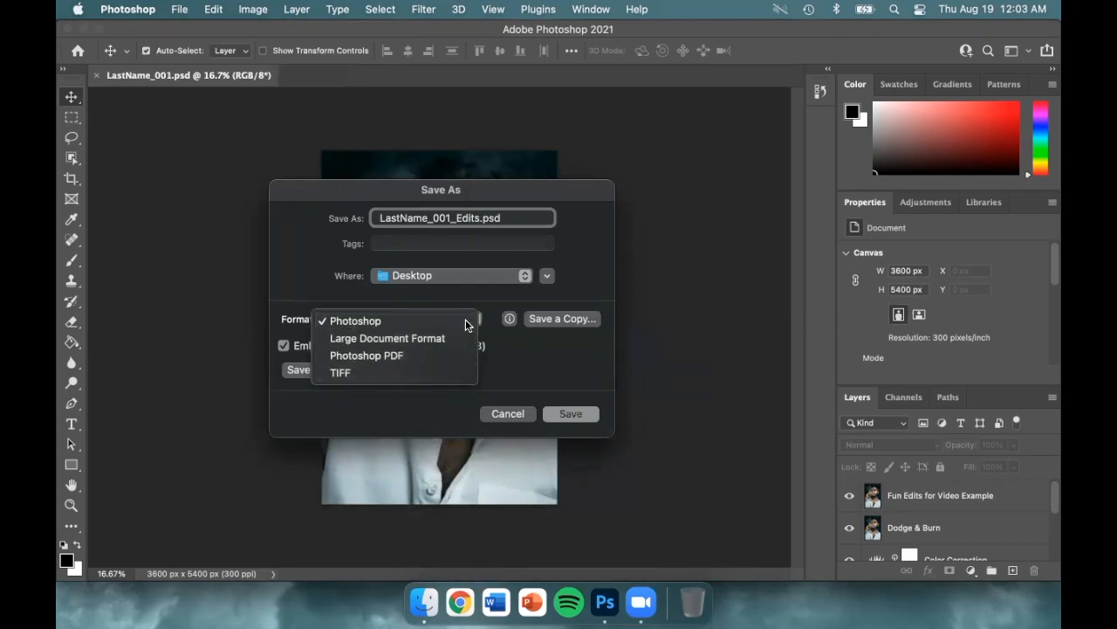
{"action": "left_click", "coordinate": [467, 321]}
{"action": "left_click", "coordinate": [589, 415]}
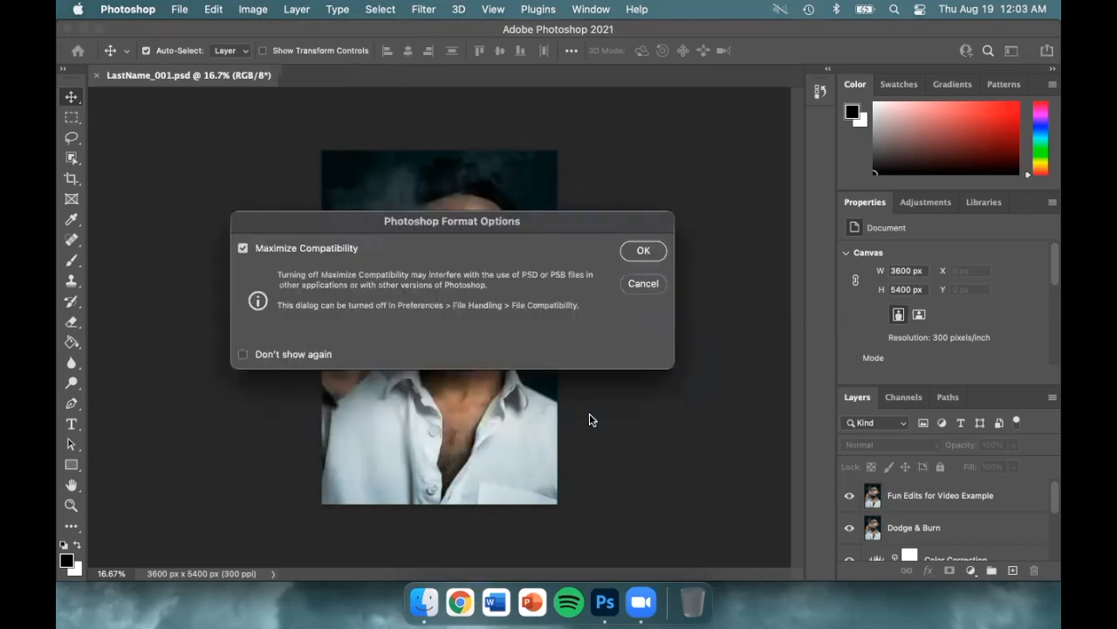
{"action": "left_click", "coordinate": [646, 251]}
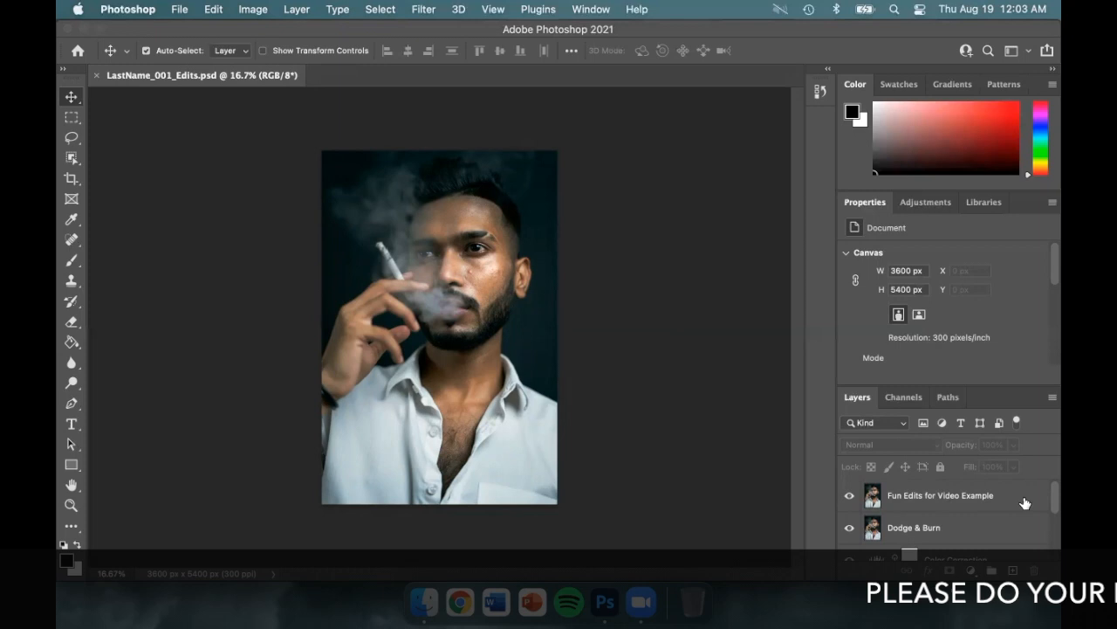
Step: Flatten all layers of the portrait into the single Background layer
{"action": "scroll", "coordinate": [1053, 511], "scroll_direction": "down", "scroll_amount": 1}
{"action": "scroll", "coordinate": [1053, 510], "scroll_direction": "down", "scroll_amount": 3}
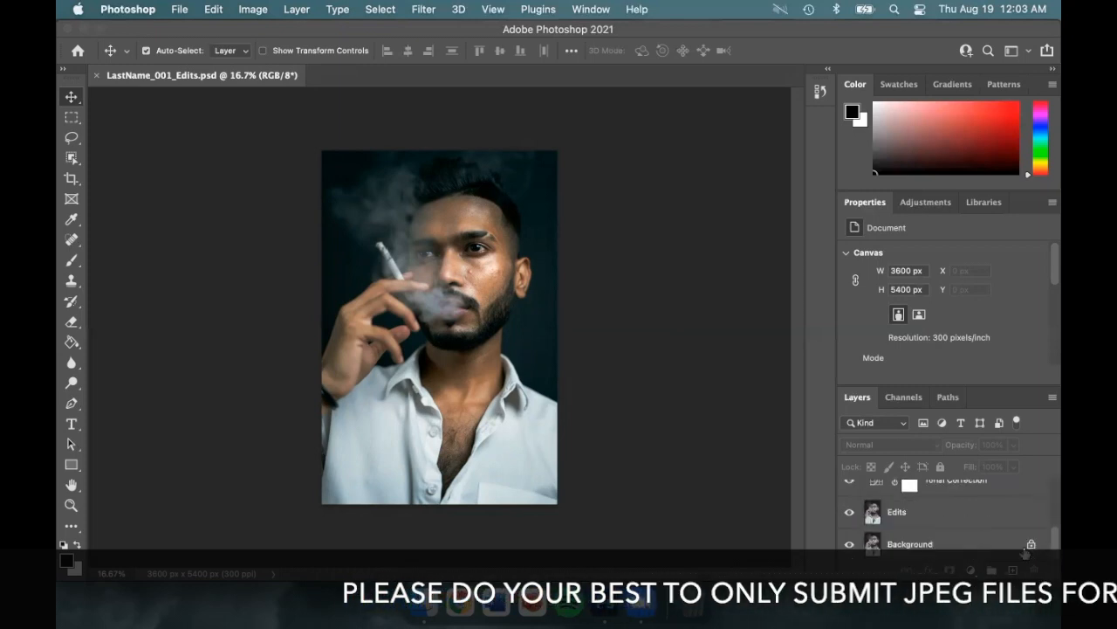
{"action": "right_click", "coordinate": [979, 543]}
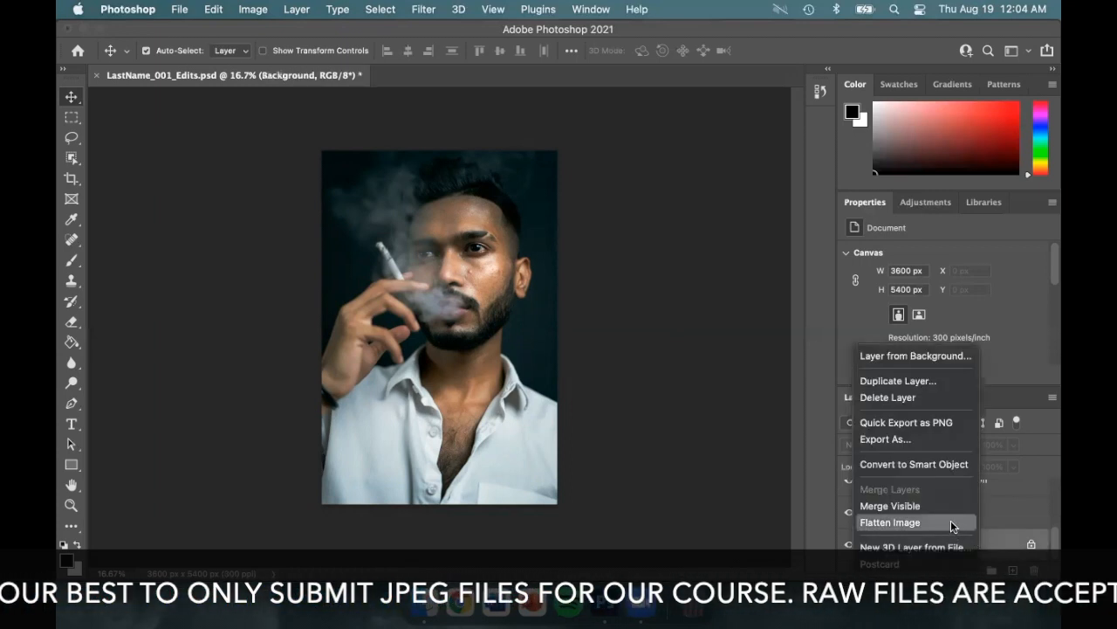
{"action": "left_click", "coordinate": [951, 522]}
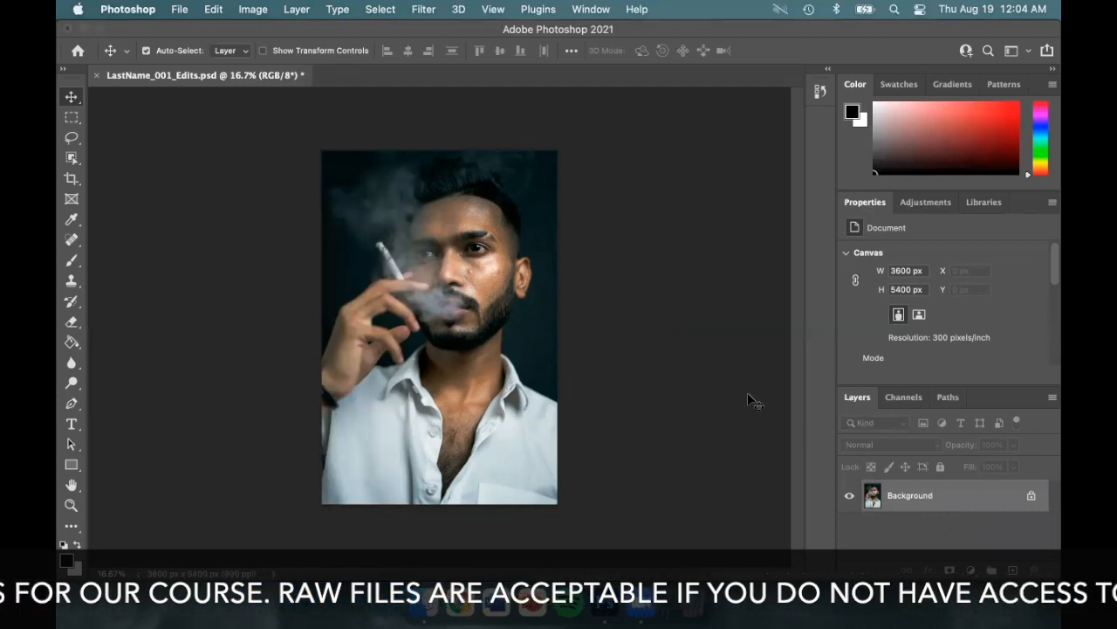
Step: Save the flattened image to the Desktop as JPEG LastName_001_Edits.jpg at quality 12, Baseline (Standard), and save the open JPEG once more
{"action": "left_click", "coordinate": [181, 10]}
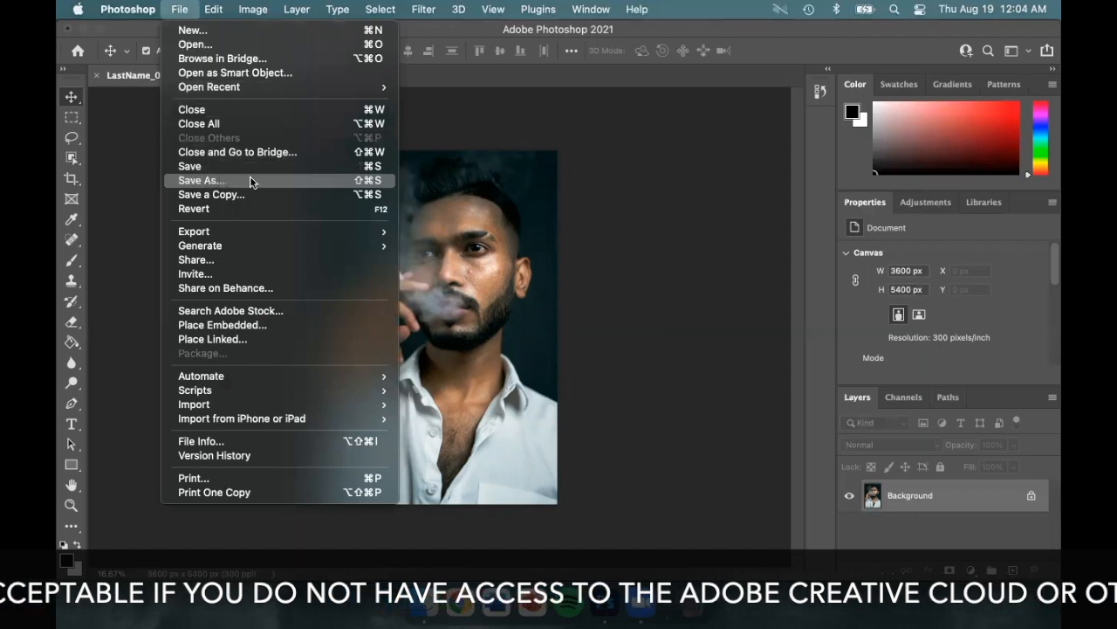
{"action": "left_click", "coordinate": [285, 180]}
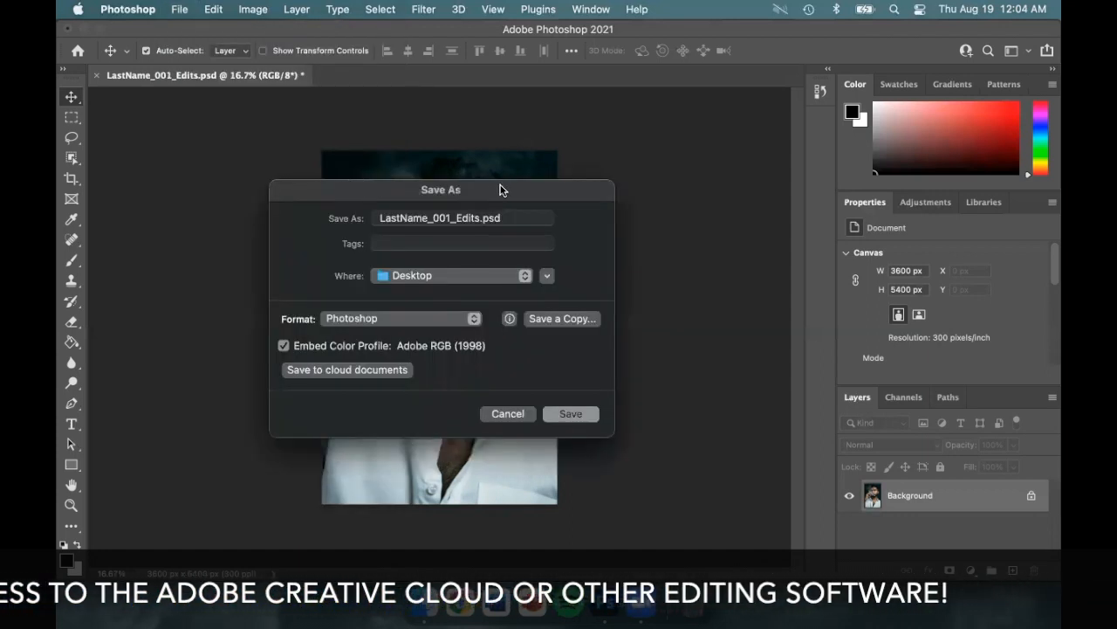
{"action": "left_click", "coordinate": [525, 275]}
{"action": "left_click", "coordinate": [524, 273]}
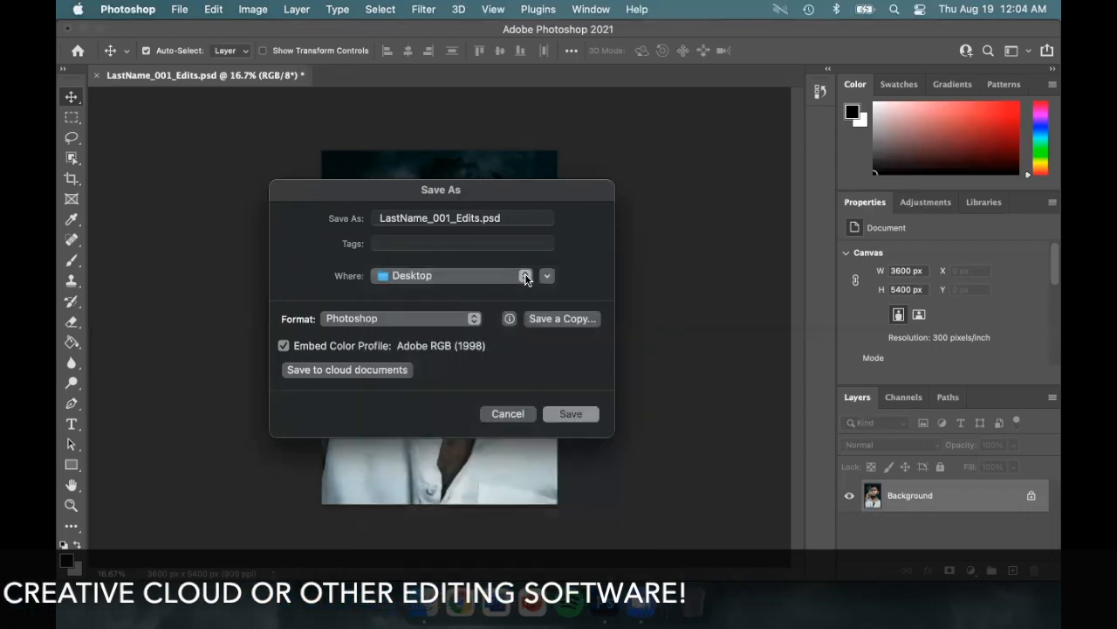
{"action": "left_click", "coordinate": [473, 319]}
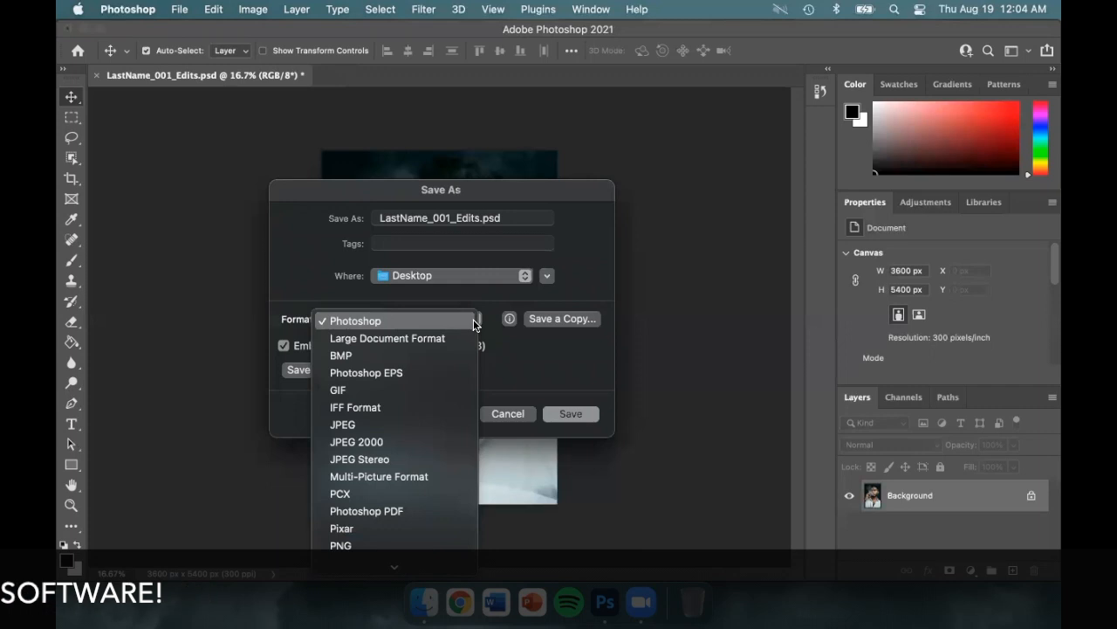
{"action": "scroll", "coordinate": [474, 337], "scroll_direction": "down", "scroll_amount": 3}
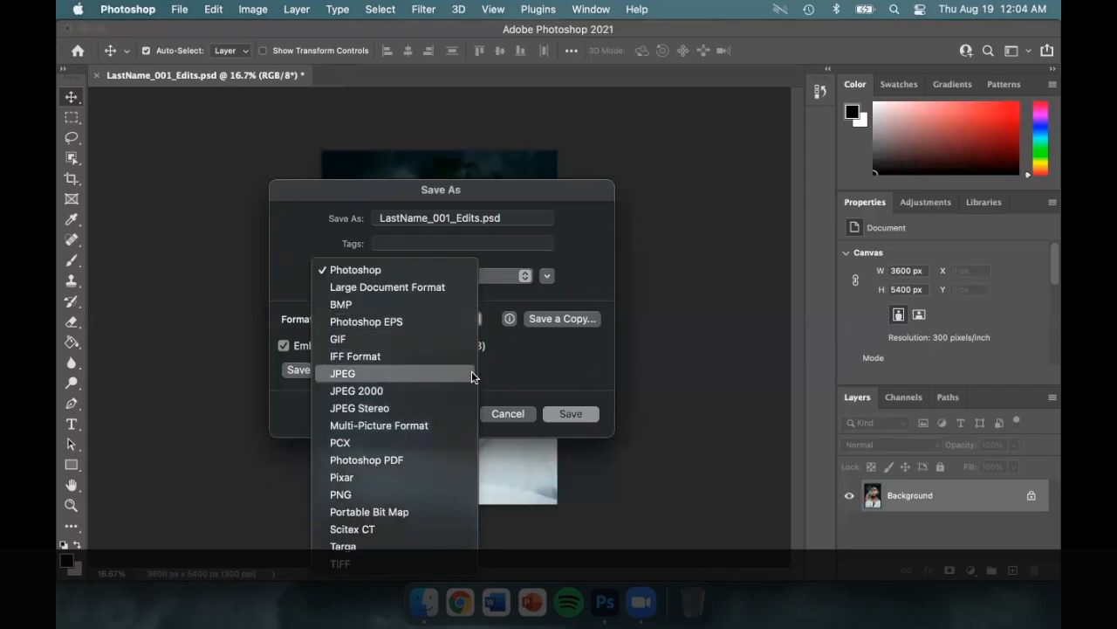
{"action": "left_click", "coordinate": [472, 376]}
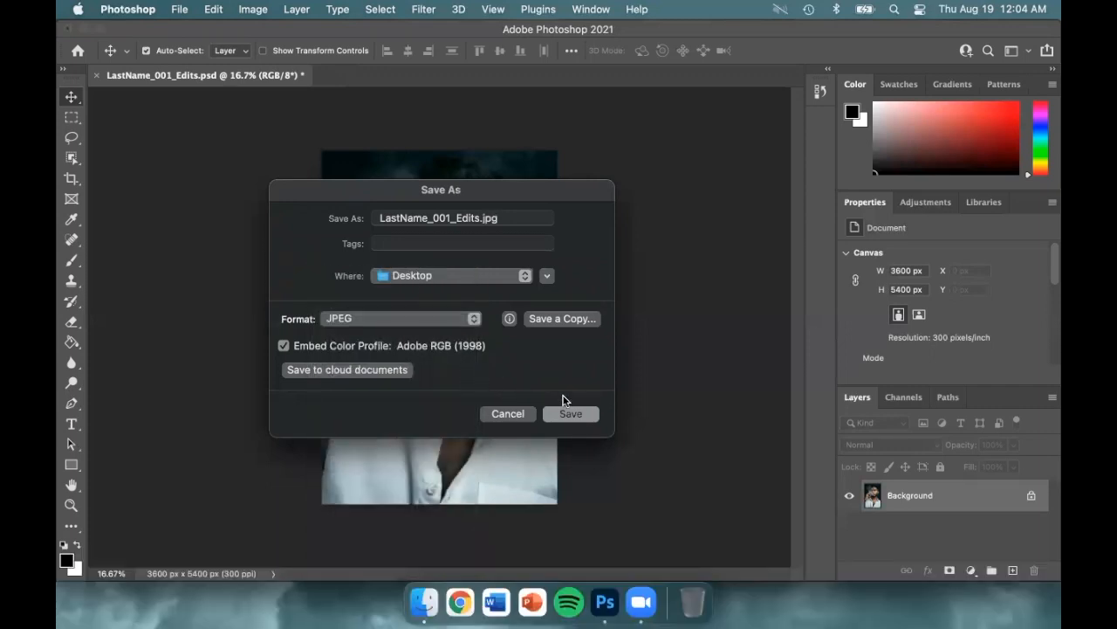
{"action": "left_click", "coordinate": [591, 415]}
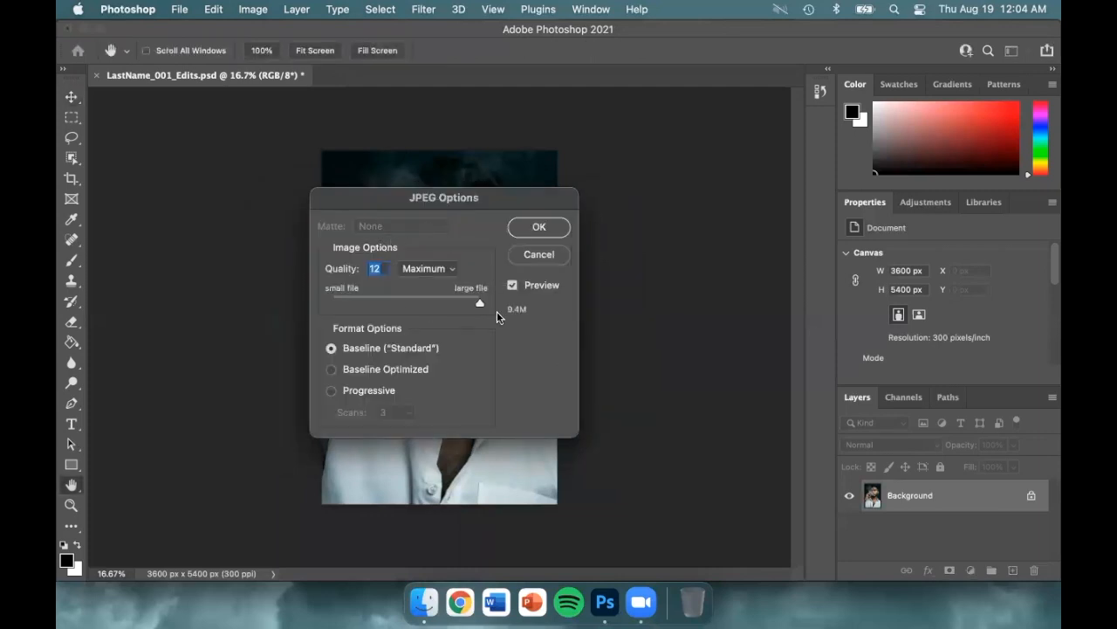
{"action": "left_click", "coordinate": [556, 232]}
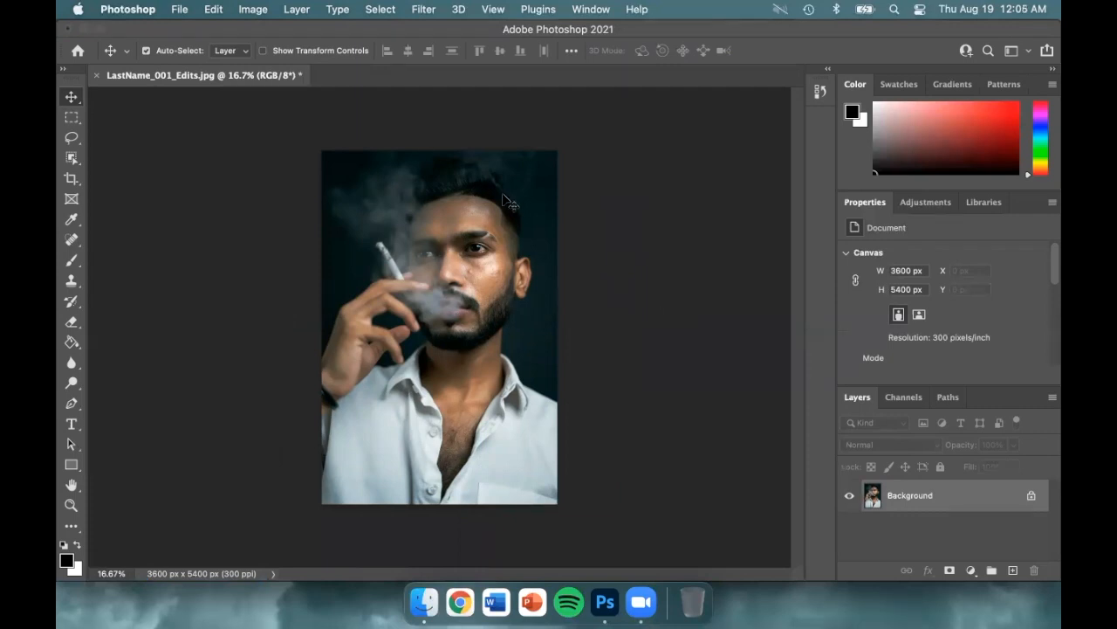
{"action": "left_click", "coordinate": [182, 8]}
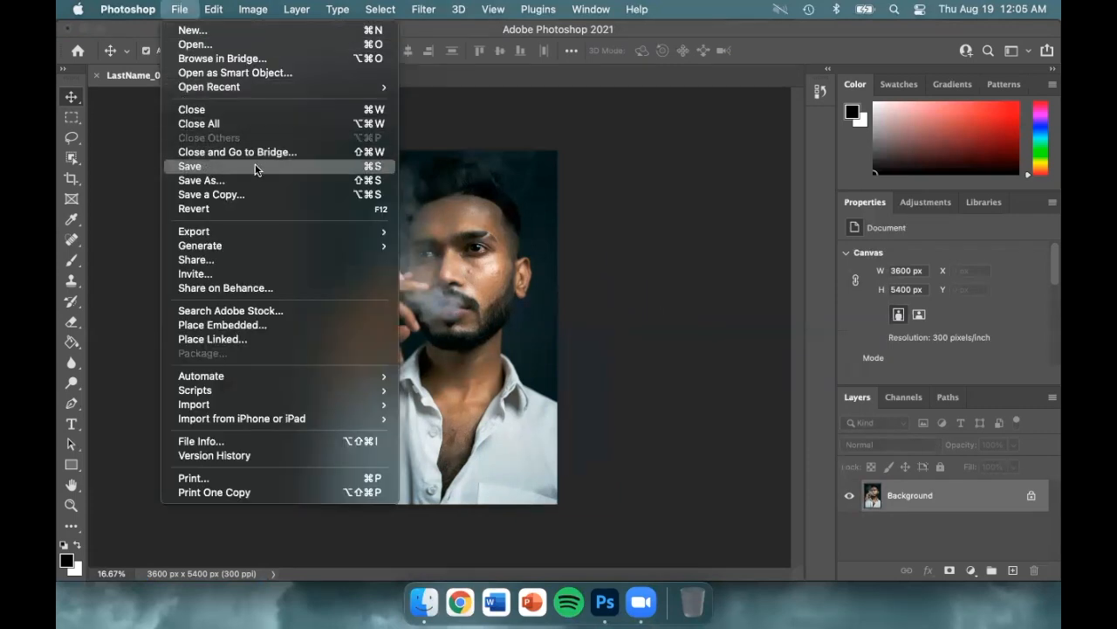
{"action": "left_click", "coordinate": [285, 168]}
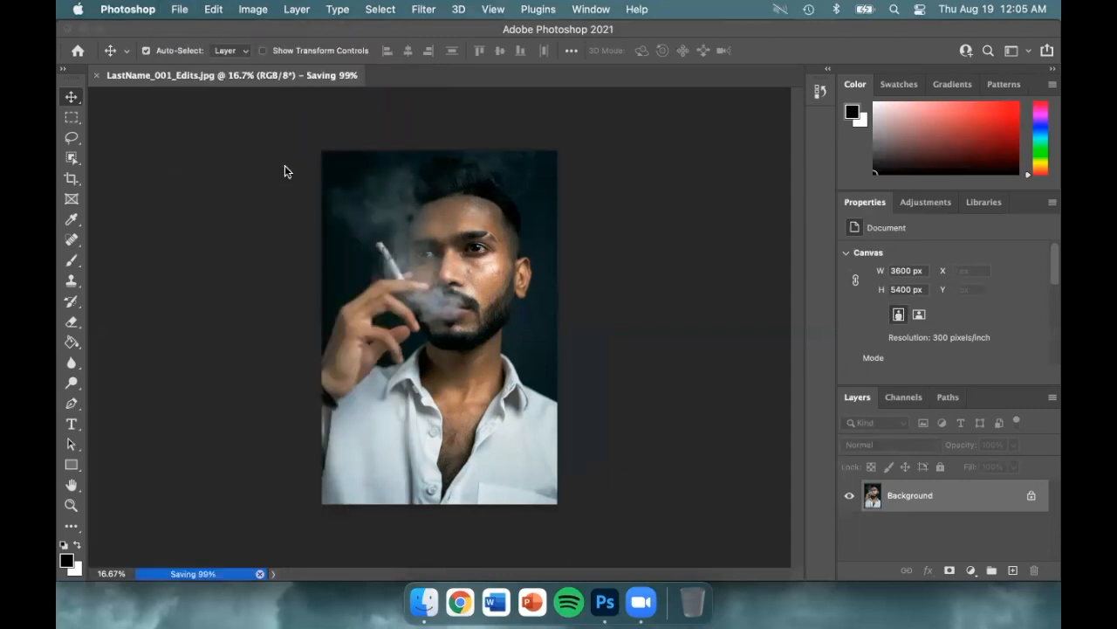